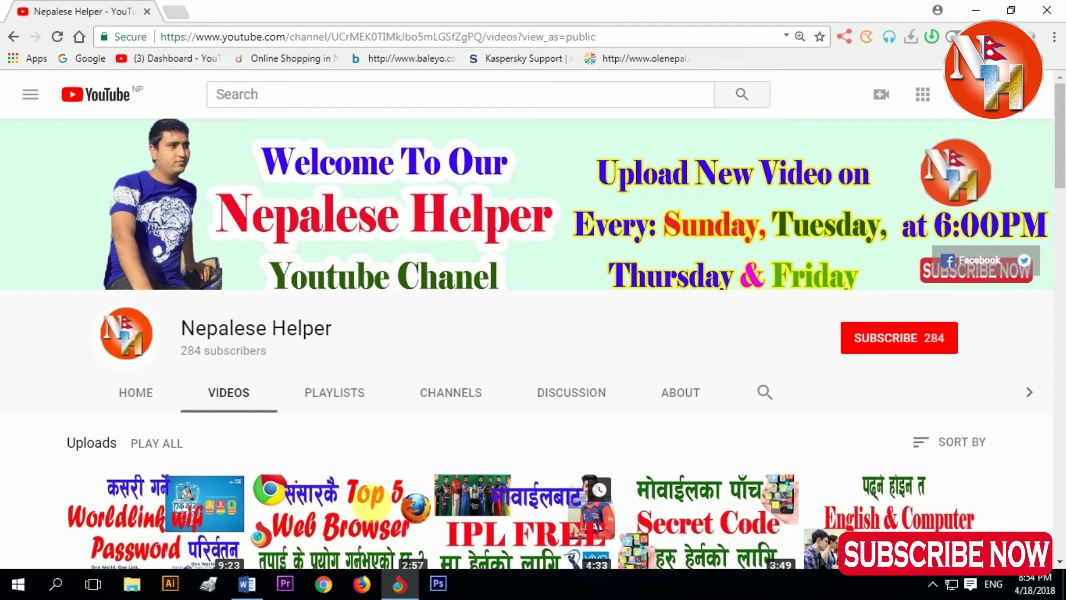
# Scroll through the channel uploads and back to the top, then minimise Chrome
pyautogui.scroll(-1, 289, 377)
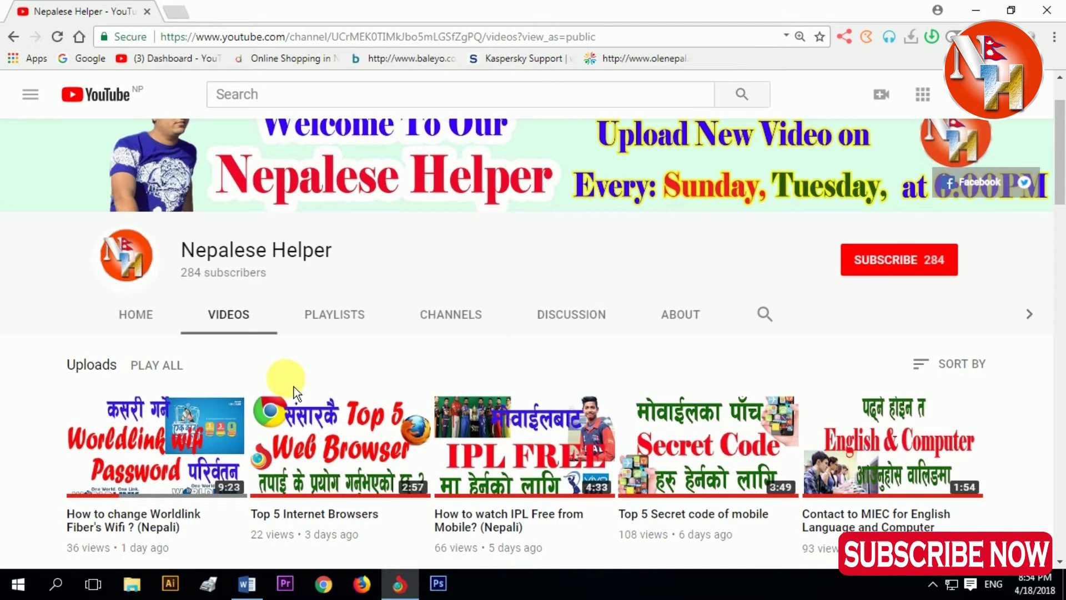
pyautogui.moveTo(155, 446)
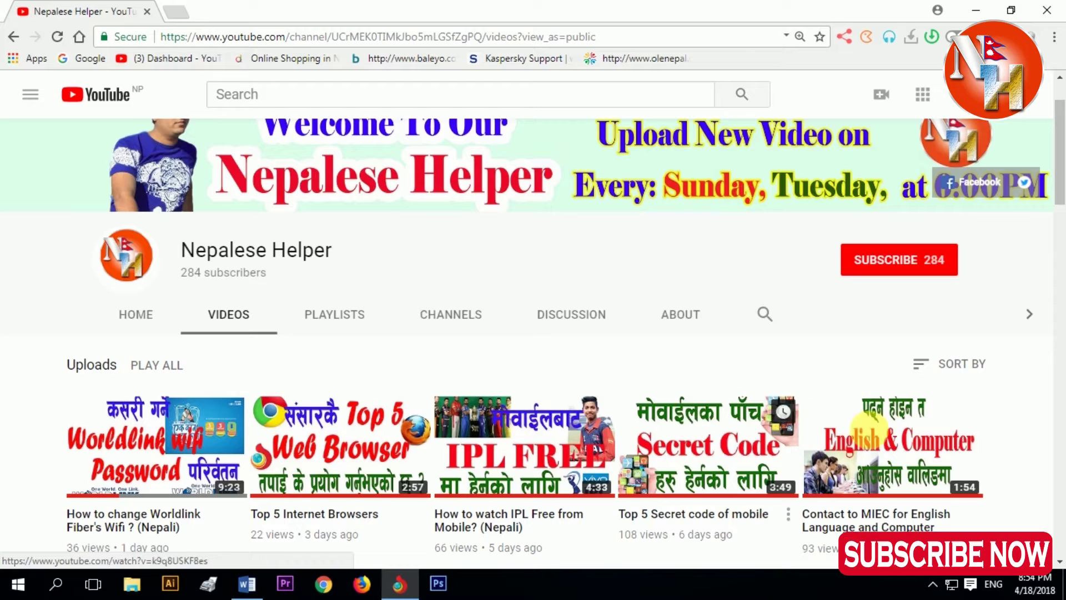
pyautogui.scroll(-2, 855, 438)
pyautogui.scroll(-3, 225, 461)
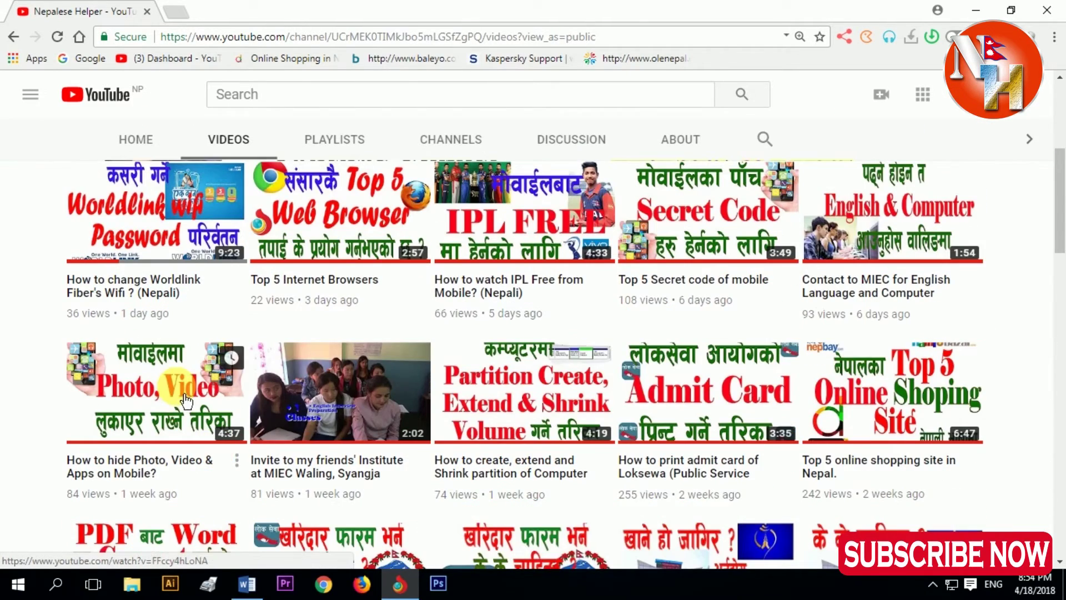
pyautogui.scroll(-2, 644, 441)
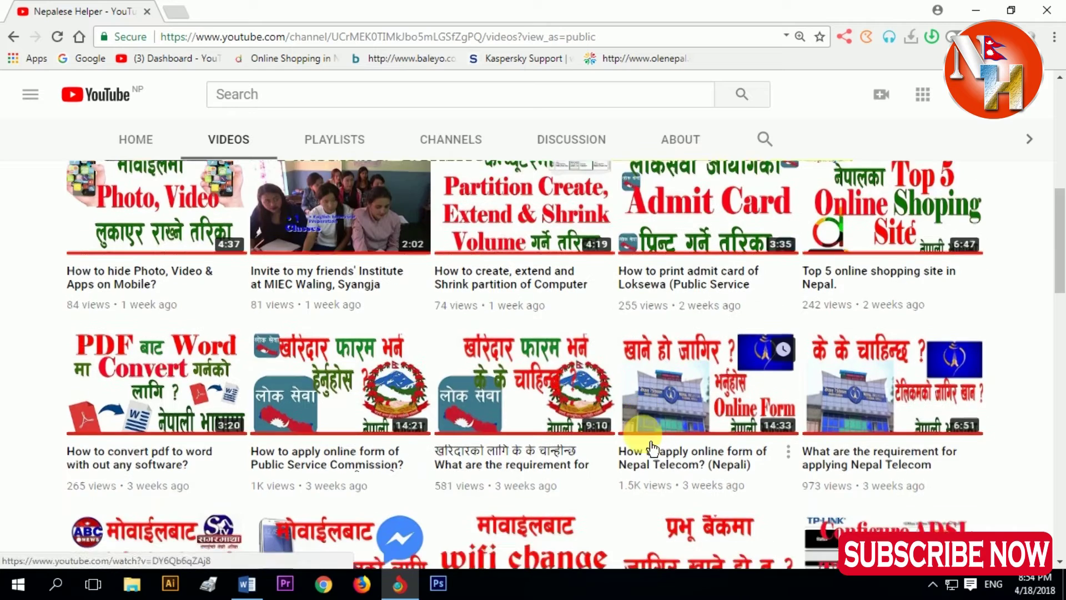
pyautogui.scroll(-1, 256, 400)
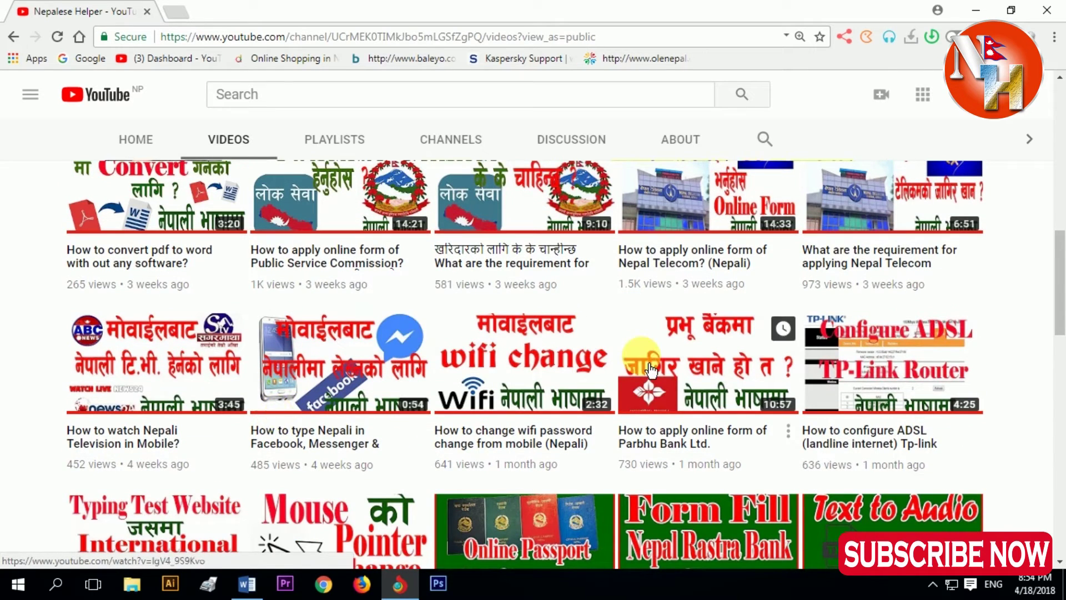
pyautogui.scroll(-1, 394, 464)
pyautogui.scroll(-1, 396, 487)
pyautogui.scroll(-1, 405, 484)
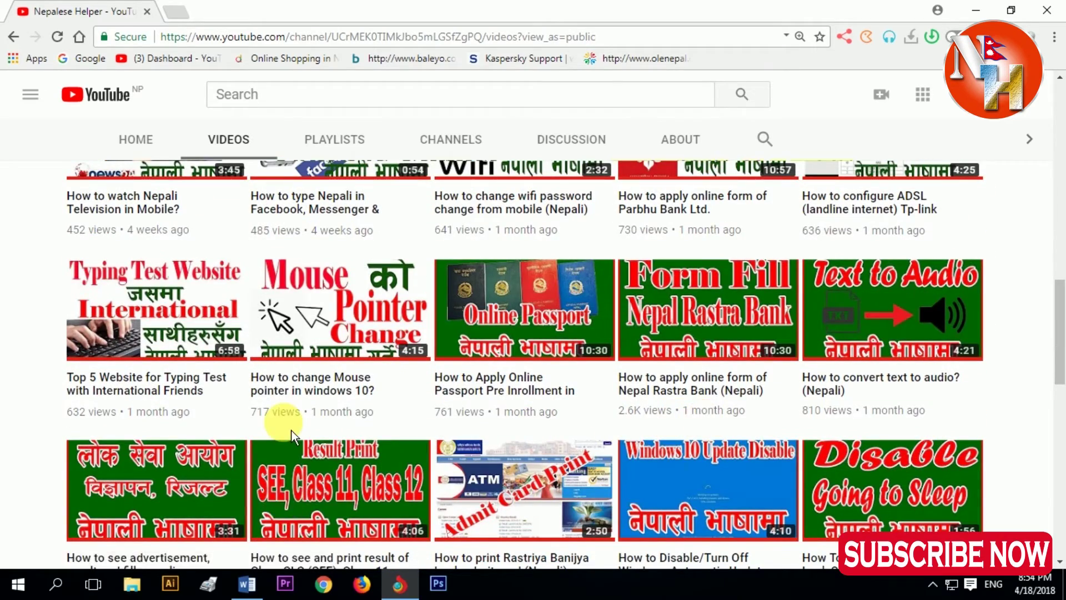
pyautogui.scroll(3, 284, 423)
pyautogui.scroll(6, 284, 423)
pyautogui.scroll(3, 288, 424)
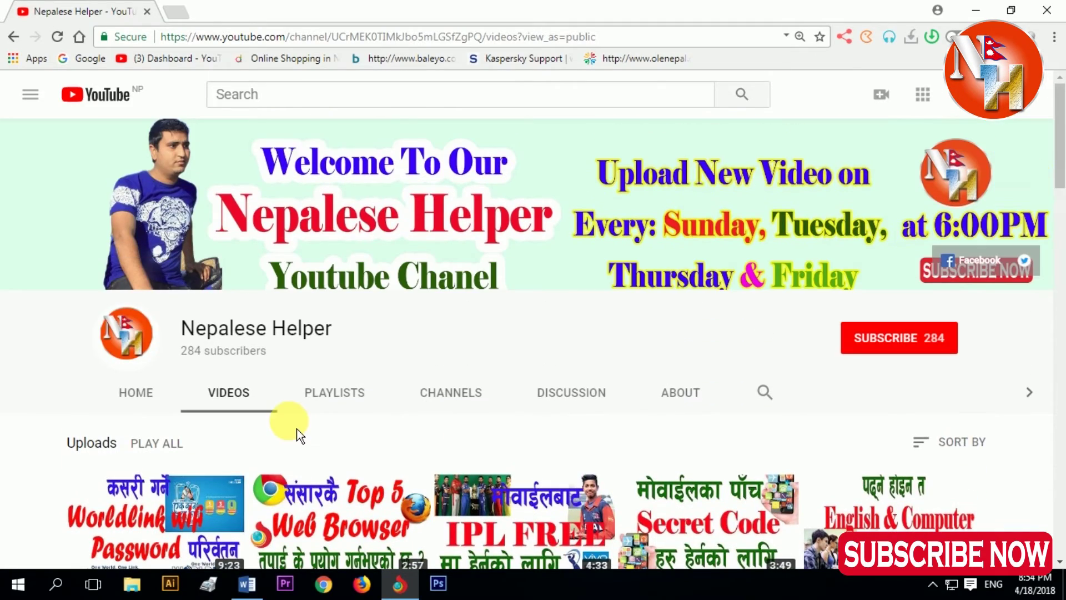
pyautogui.click(975, 10)
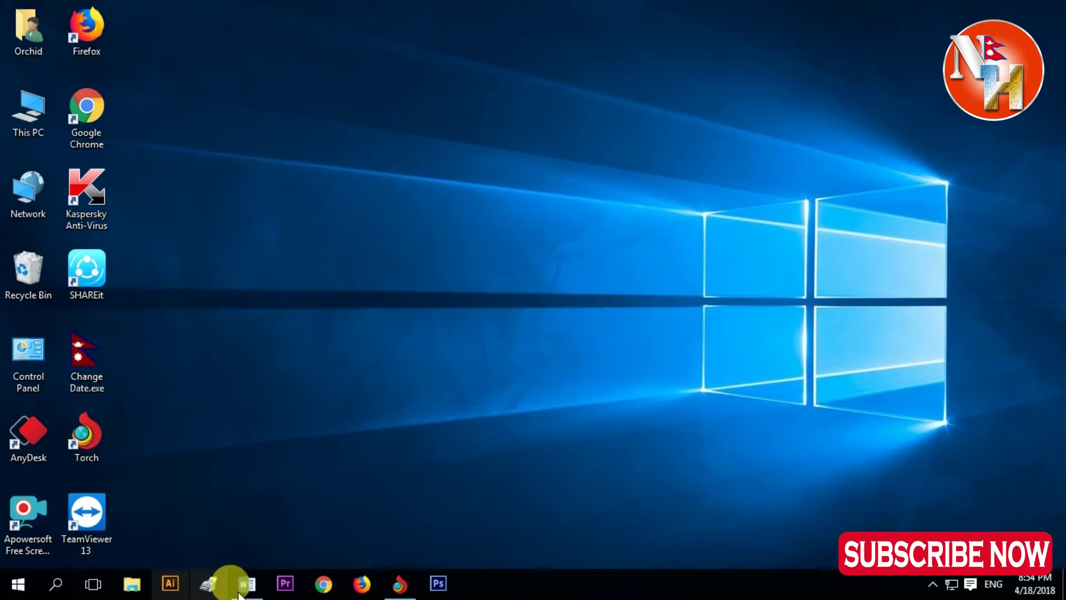
# Bring Word's Document2 to the front and select all of its welcome text
pyautogui.click(244, 582)
pyautogui.click(392, 335)
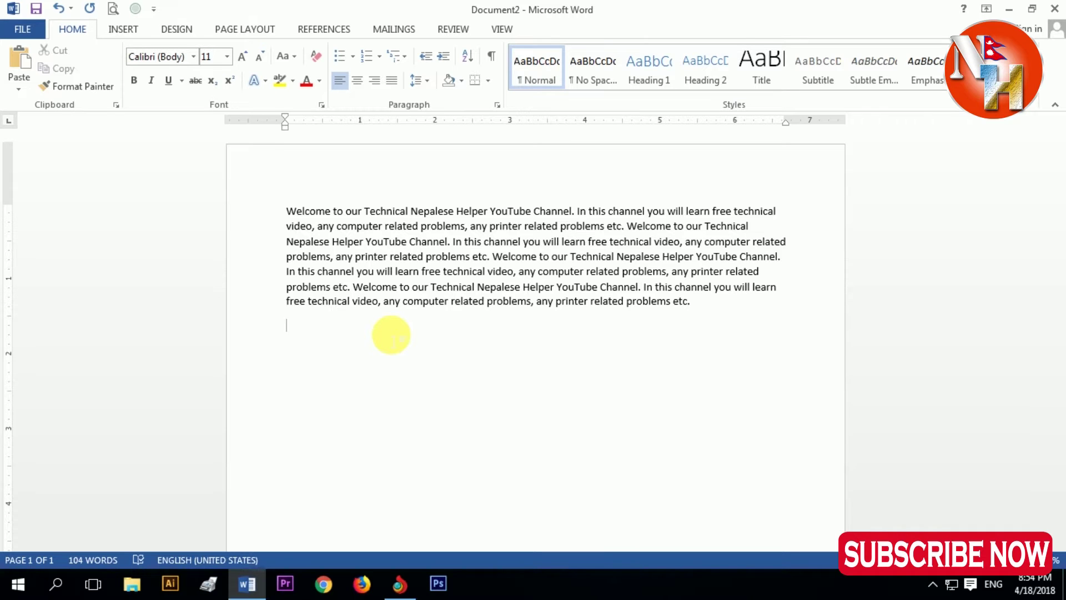
pyautogui.hotkey('ctrl', 'a')
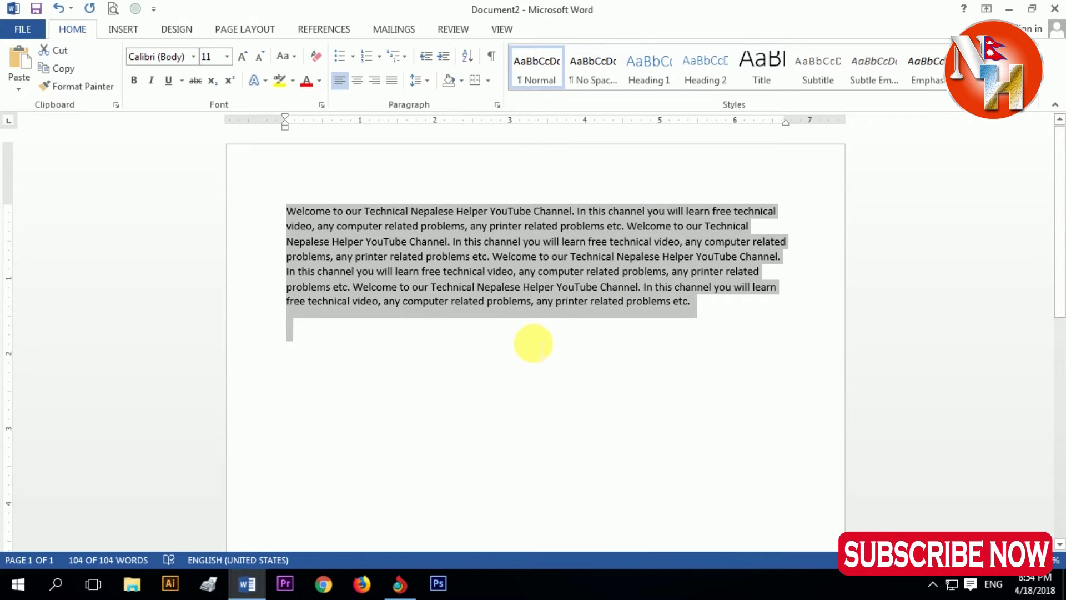
# Reselect the whole welcome paragraph and leave it bold after toggling bold off and on
pyautogui.click(533, 343)
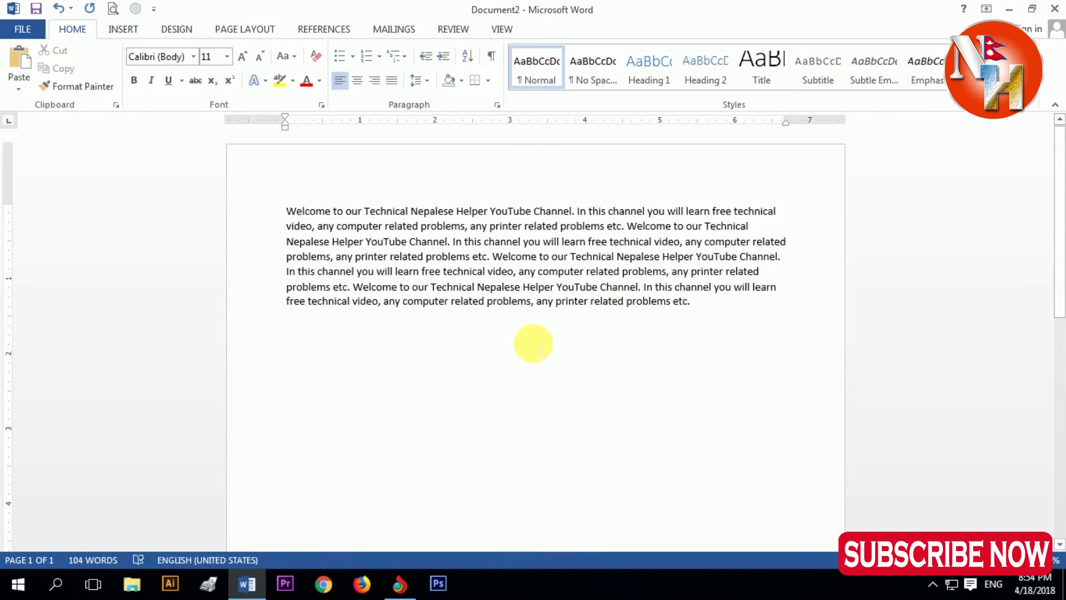
pyautogui.hotkey('ctrl', 'a')
pyautogui.hotkey('ctrl', 'c')
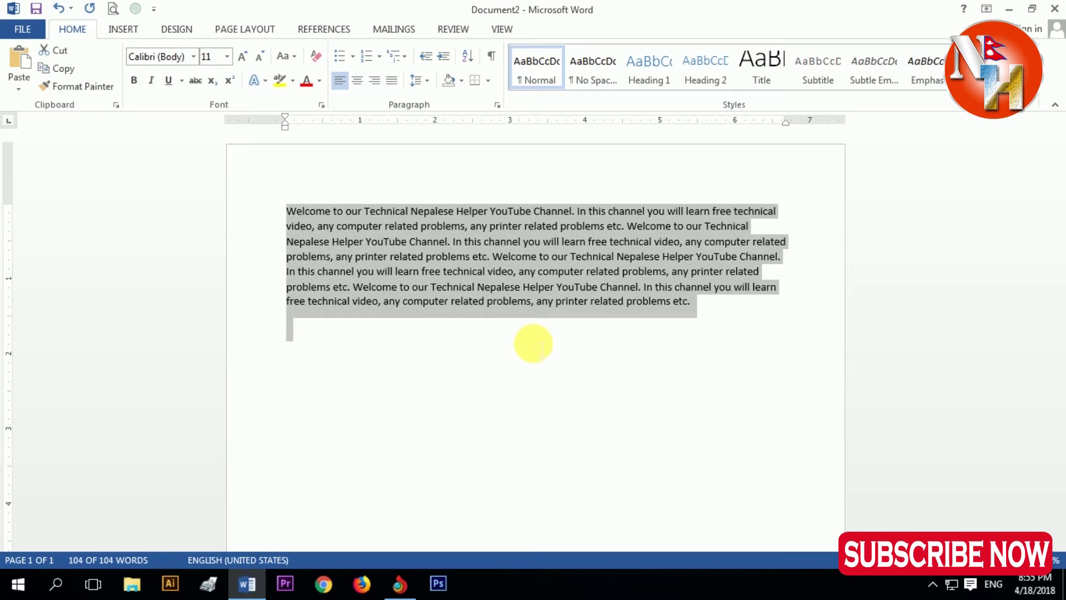
pyautogui.hotkey('ctrl', 'b')
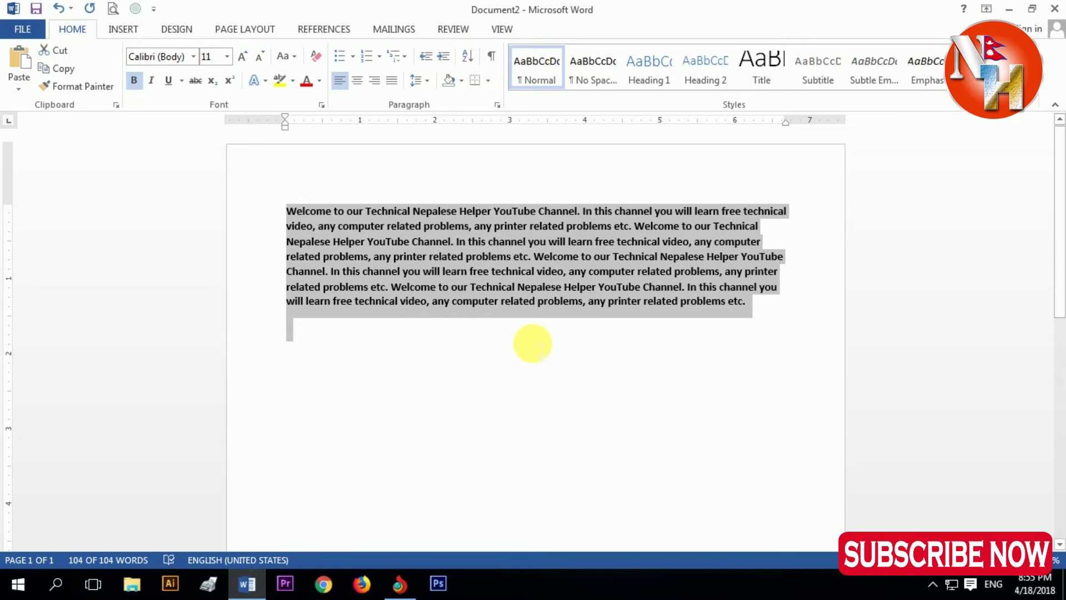
pyautogui.hotkey('ctrl', 'b')
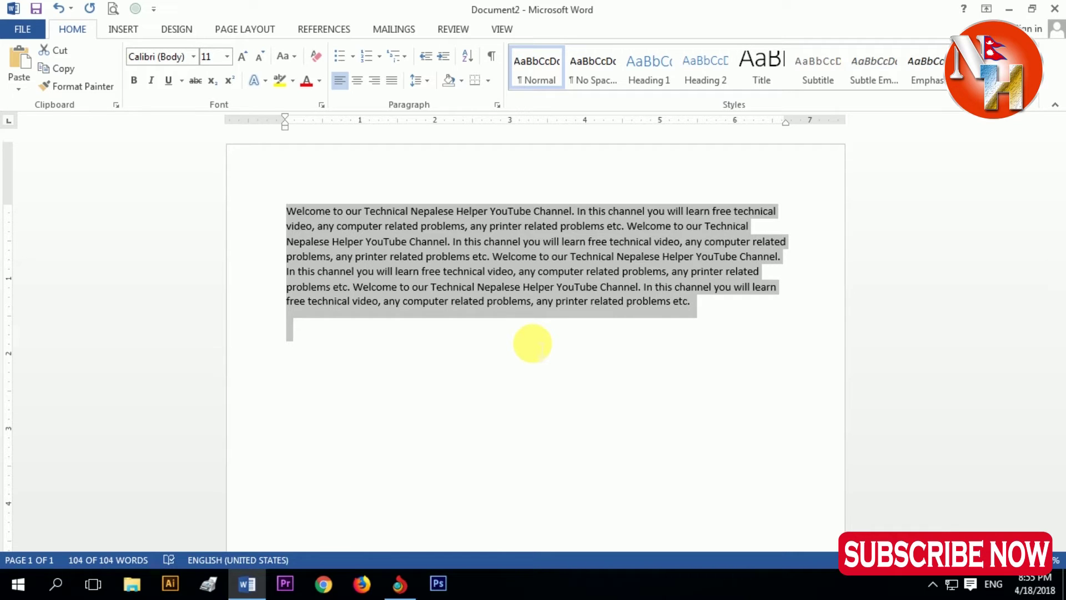
pyautogui.hotkey('ctrl', 'b')
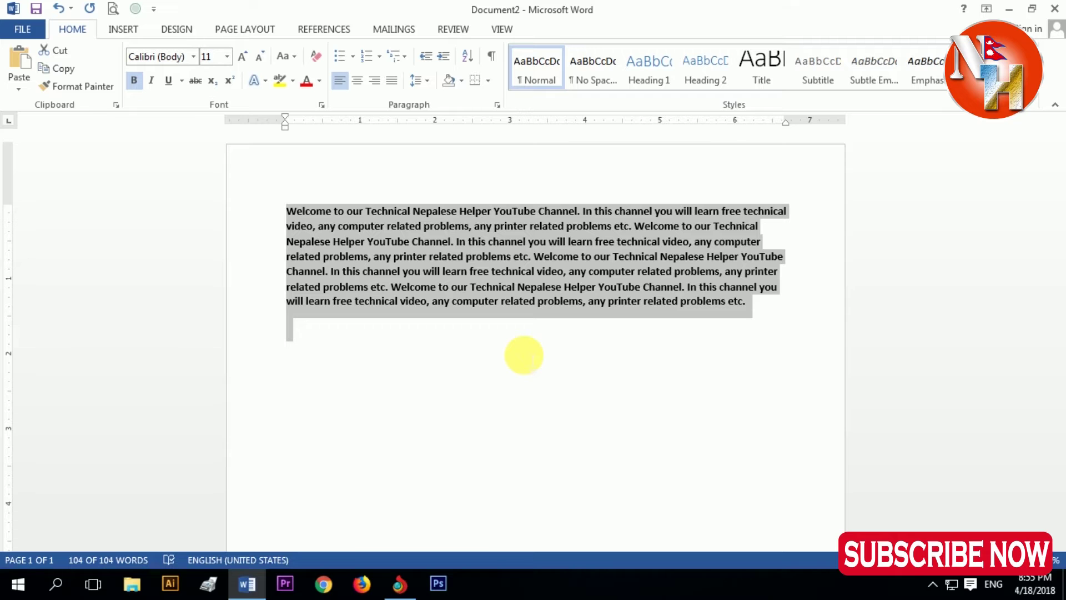
# Paste a second bold copy below and select the first paragraph's ending for font changes
pyautogui.hotkey('ctrl', 'v')
pyautogui.hotkey('ctrl', 'v')
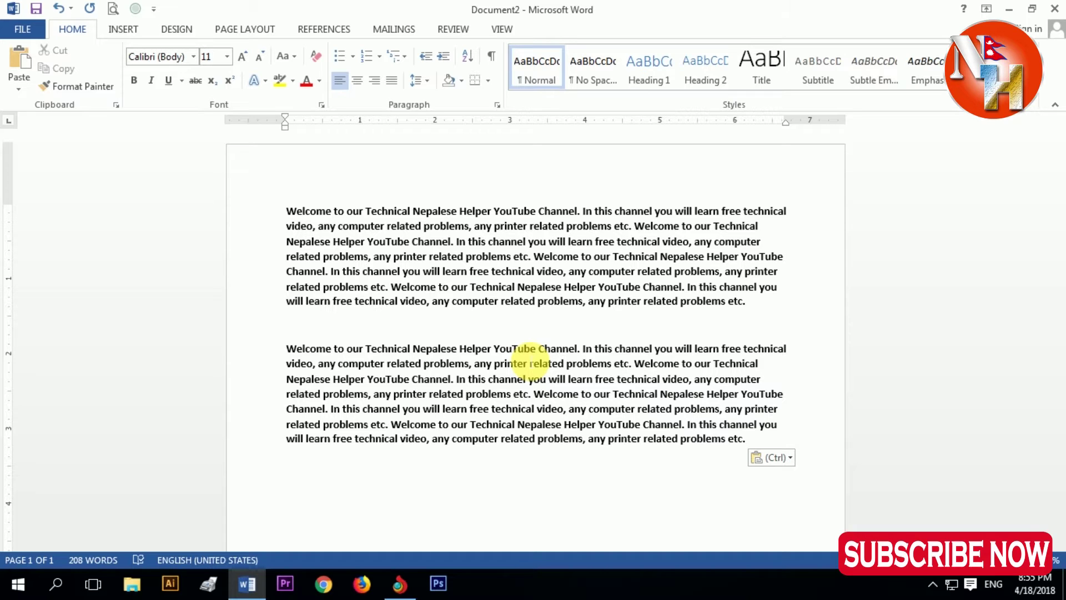
pyautogui.click(722, 331)
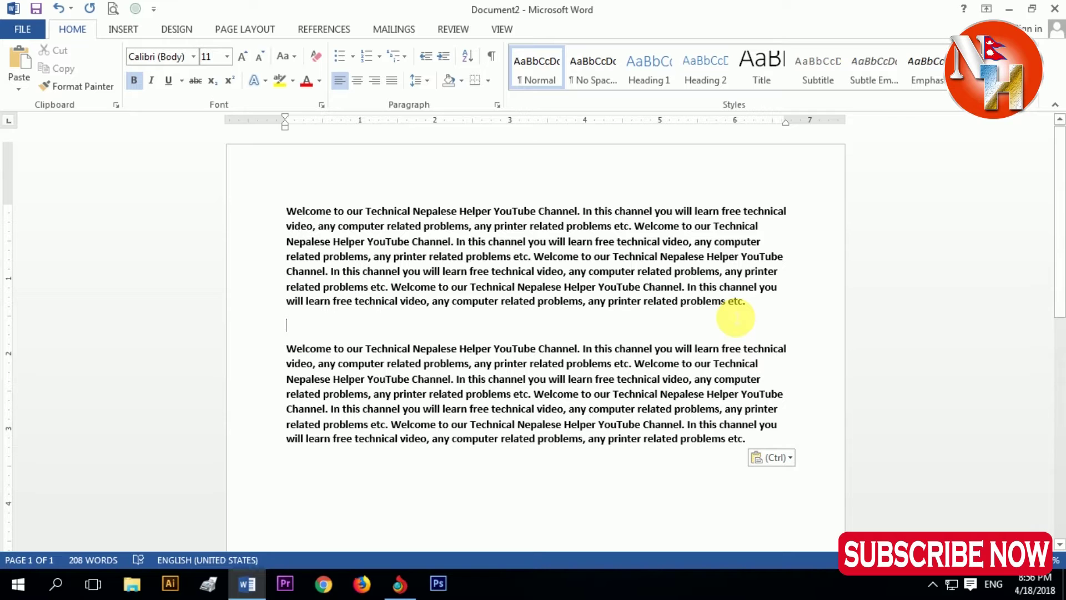
pyautogui.moveTo(755, 309); pyautogui.dragTo(600, 302)
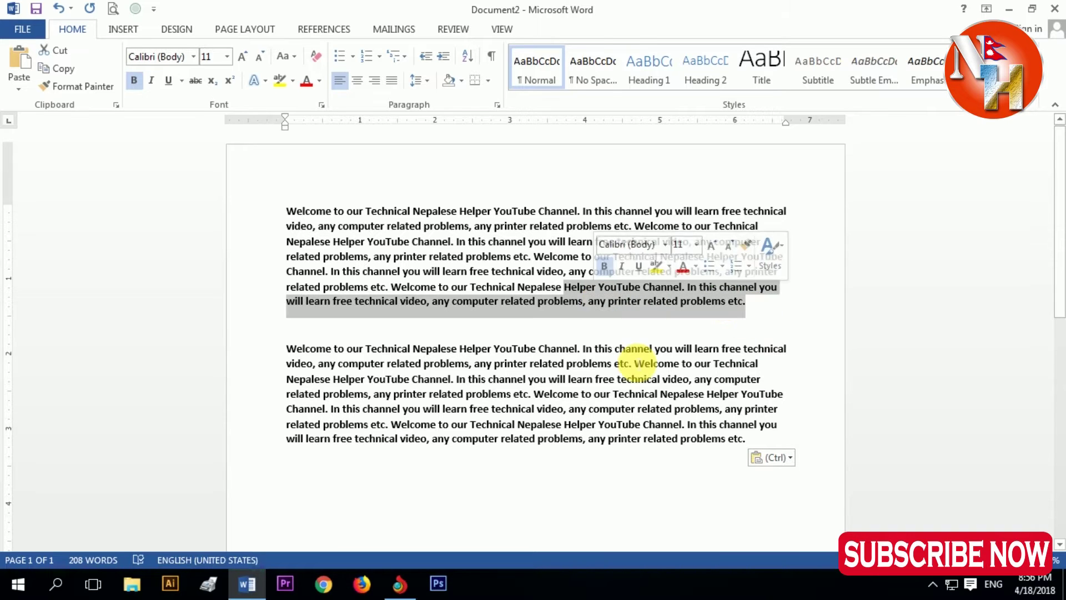
pyautogui.hotkey('ctrl', 'd')
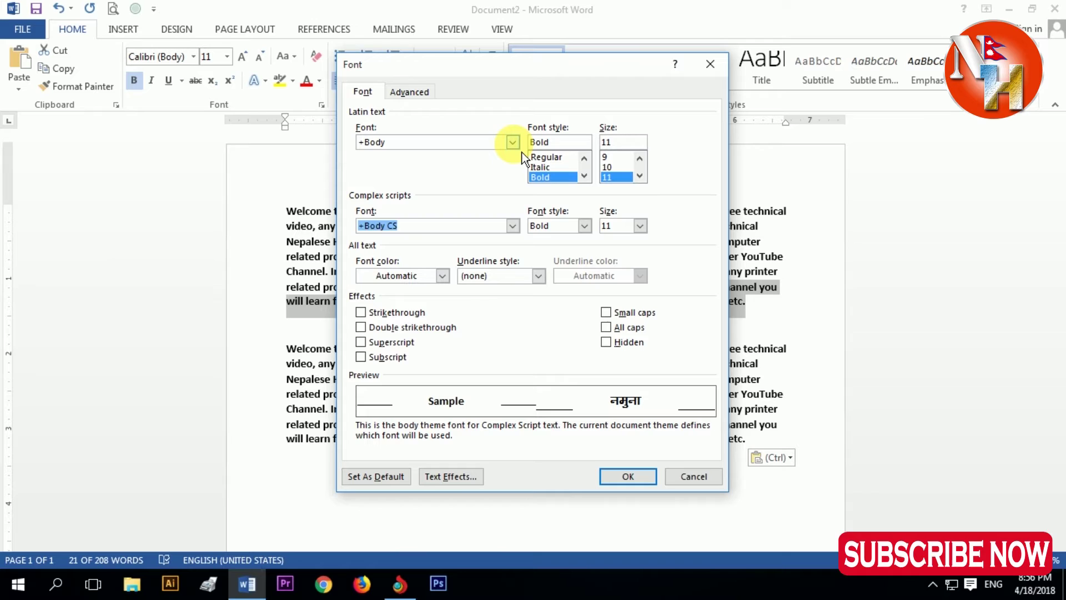
# Set the text from 'Helper YouTube Channel' onward to 00 18 ARAP, size 14
pyautogui.click(512, 142)
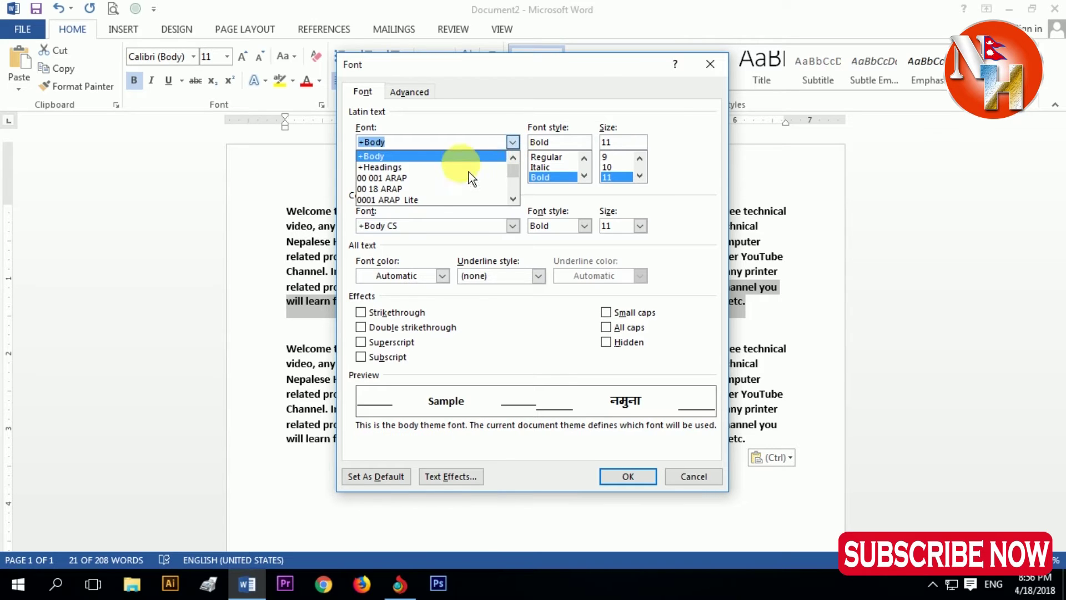
pyautogui.click(392, 189)
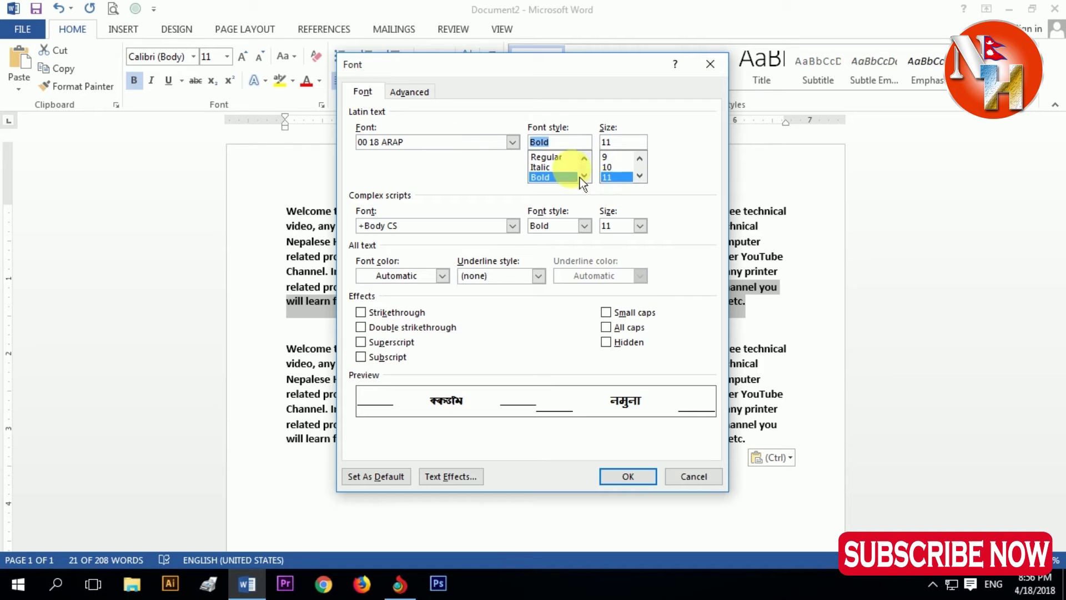
pyautogui.click(639, 176)
pyautogui.click(640, 176)
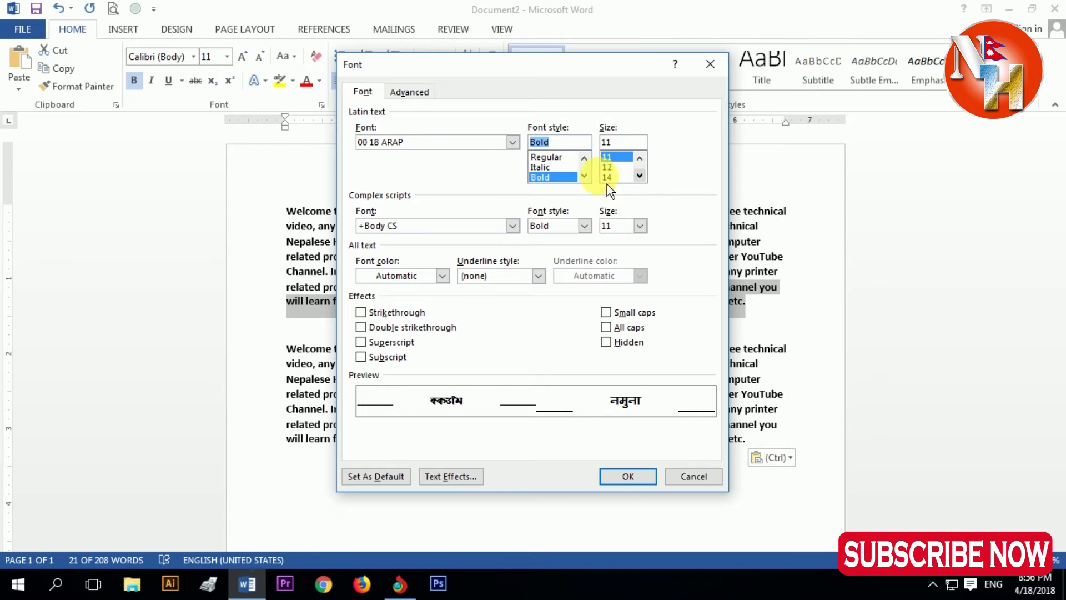
pyautogui.click(616, 176)
pyautogui.click(628, 476)
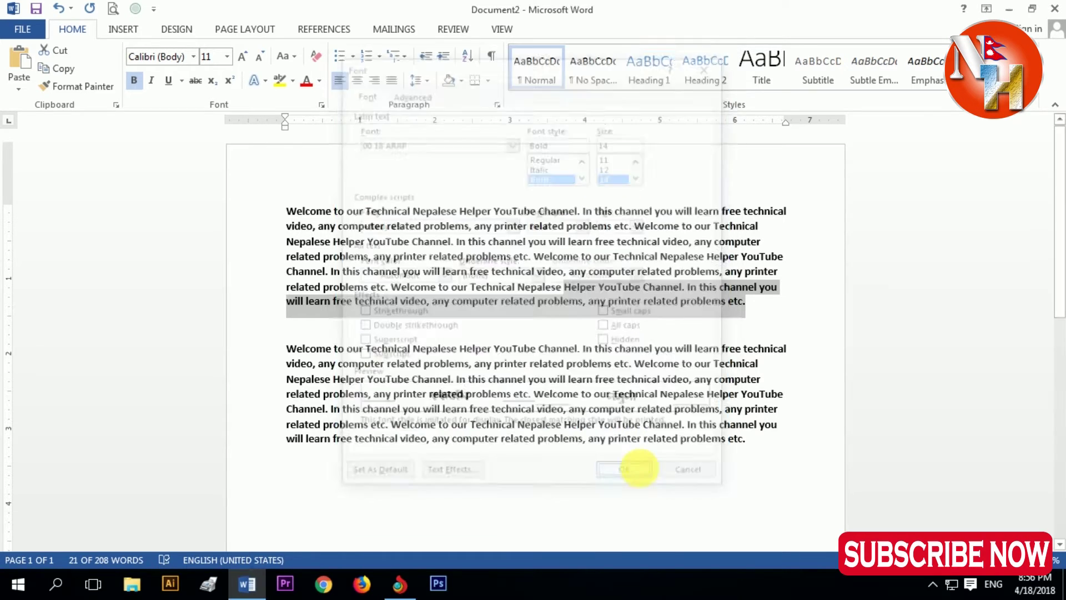
pyautogui.click(641, 326)
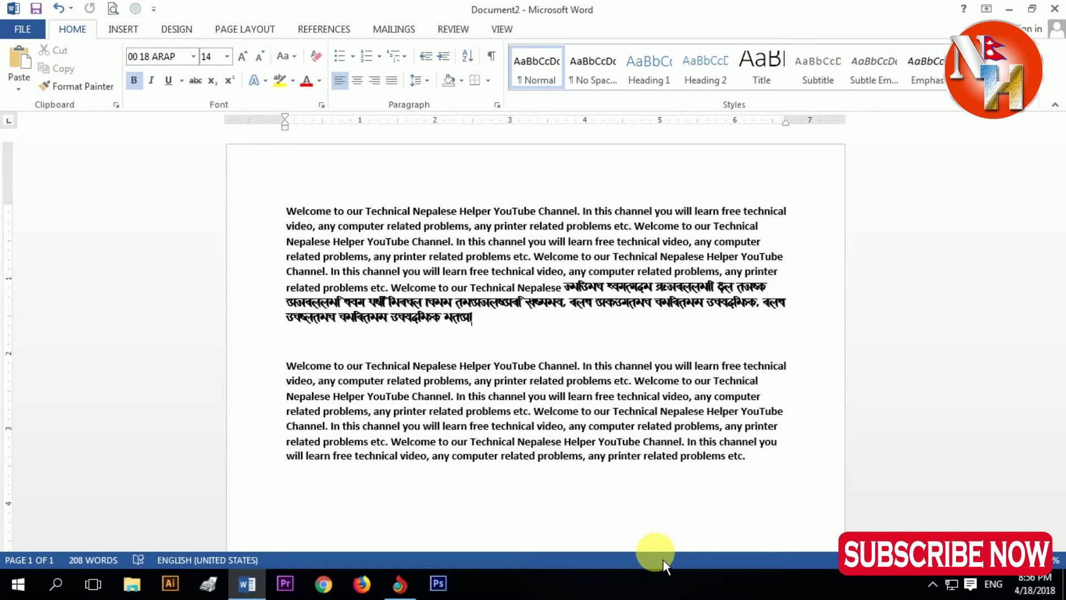
# Centre the first paragraph and add a centred line with the Nepali word below it
pyautogui.hotkey('ctrl', 'e')
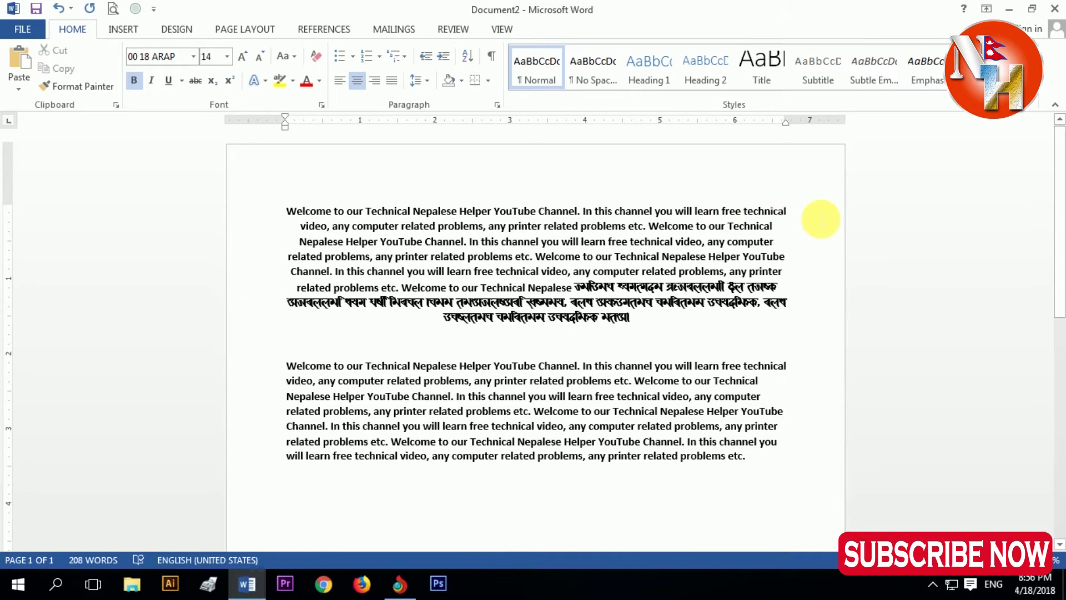
pyautogui.press('Return')
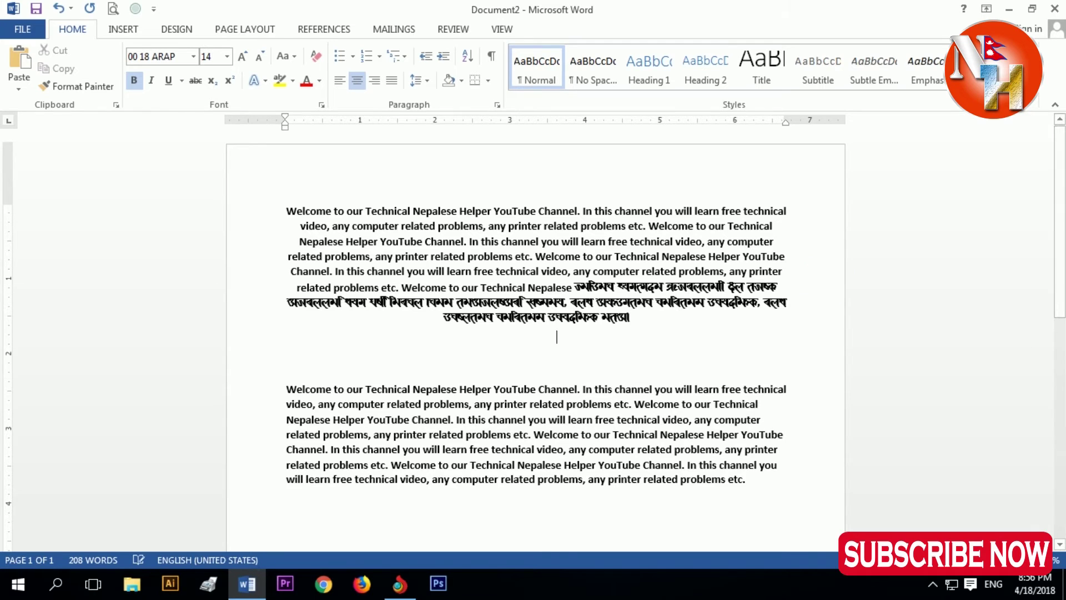
pyautogui.write('kf')
pyautogui.press('BackSpace')
pyautogui.press('BackSpace')
pyautogui.write('uf]ljGb')
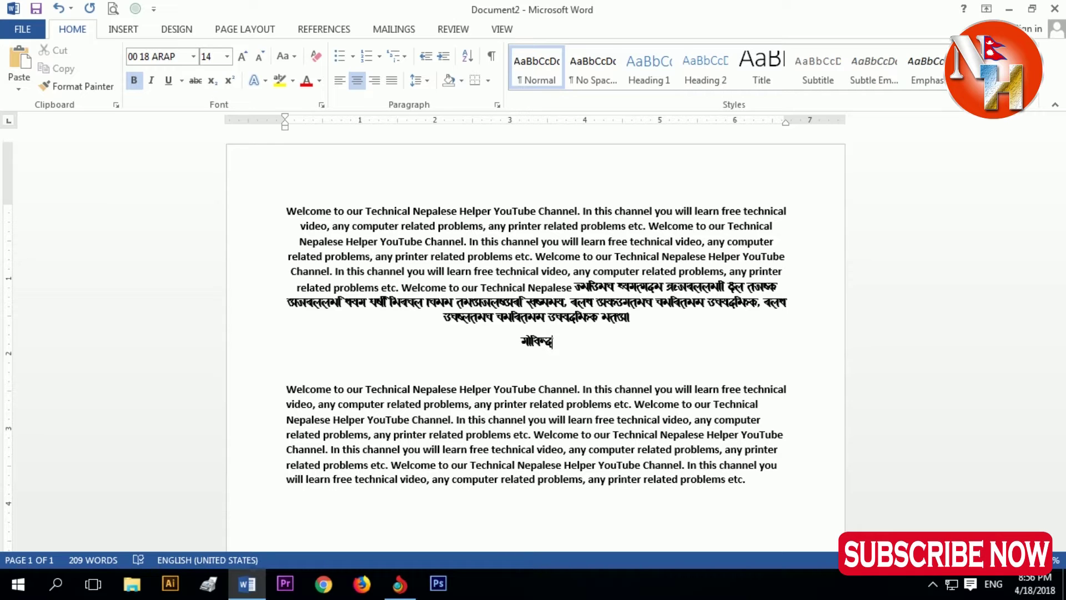
pyautogui.hotkey('ctrl', 'l')
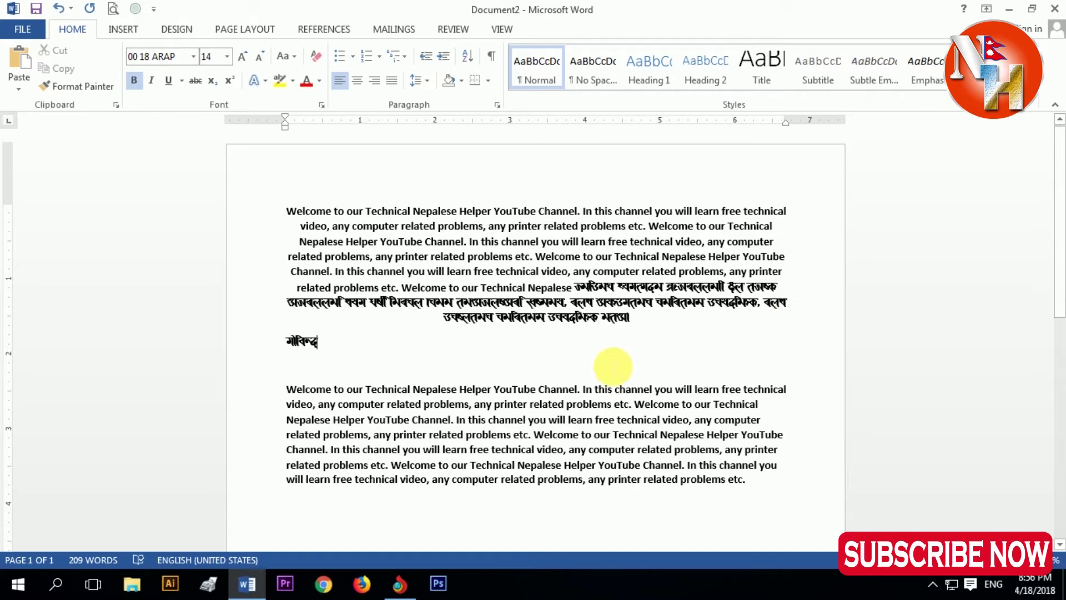
pyautogui.hotkey('ctrl', 'e')
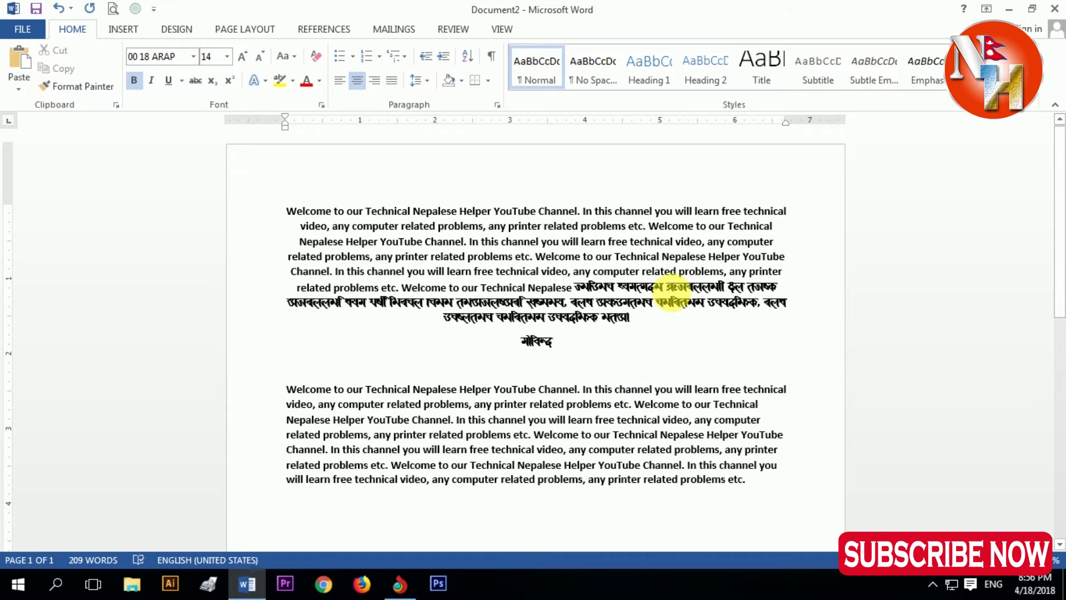
# Place the insertion point on the empty line and open the Navigation pane
pyautogui.click(664, 404)
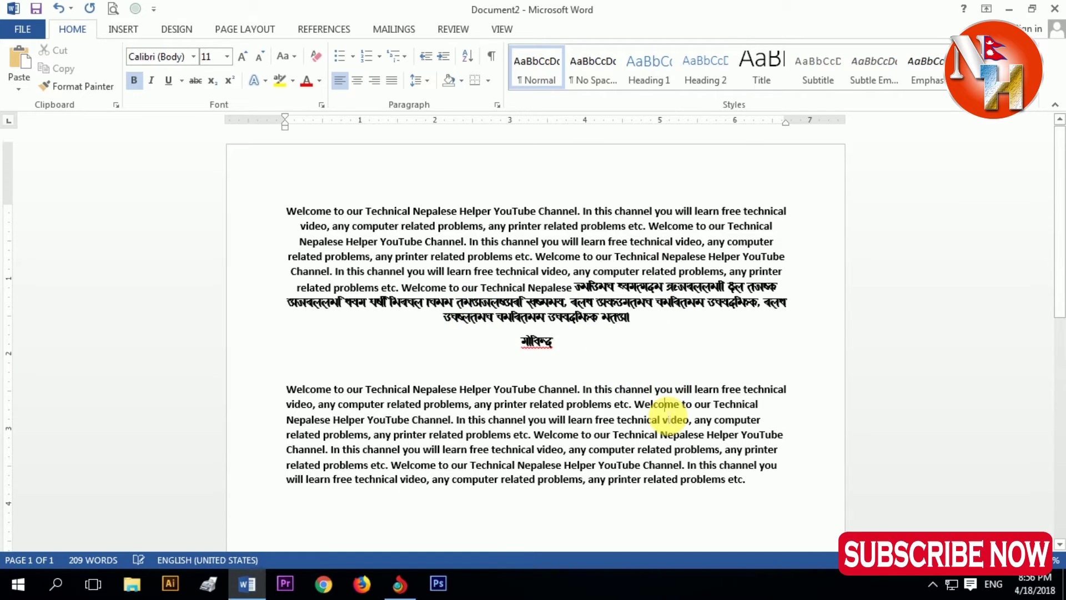
pyautogui.click(661, 368)
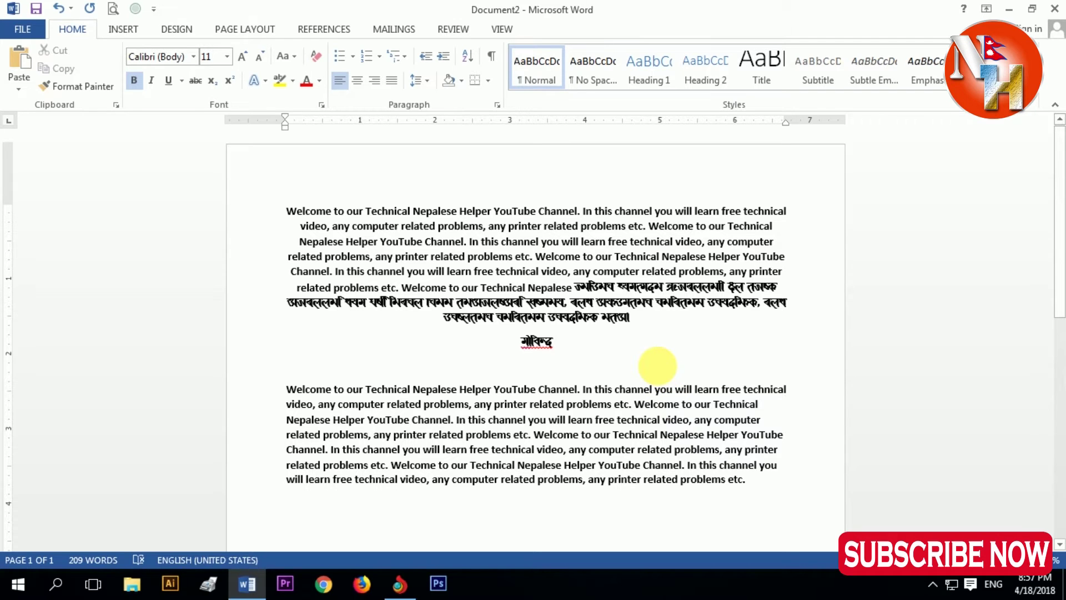
pyautogui.hotkey('ctrl', 'f')
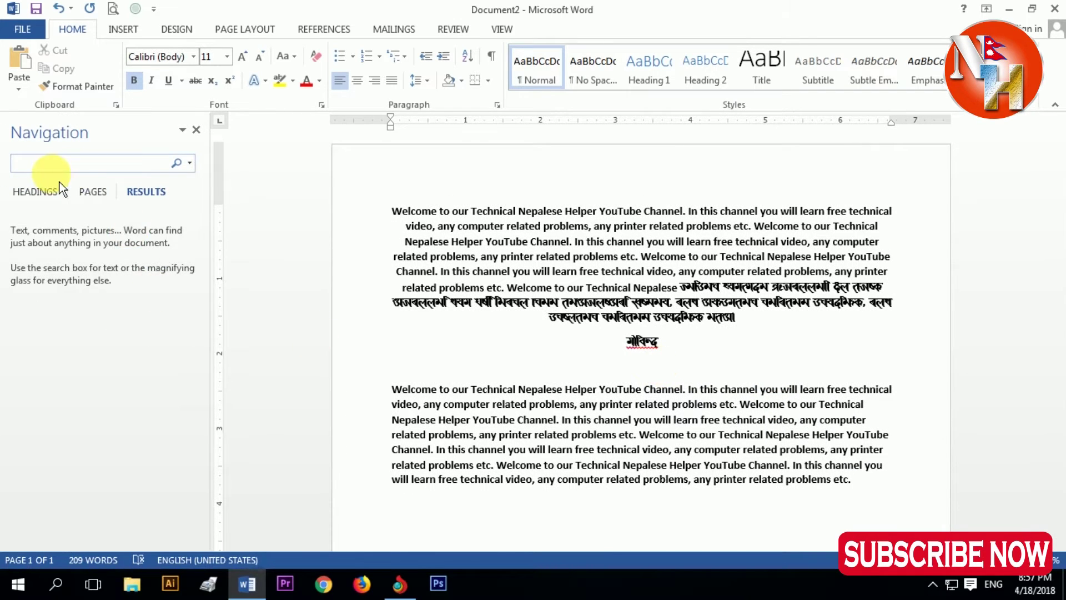
# Search the document for 'welcome', review the 8 matches, and clear the search
pyautogui.write('w')
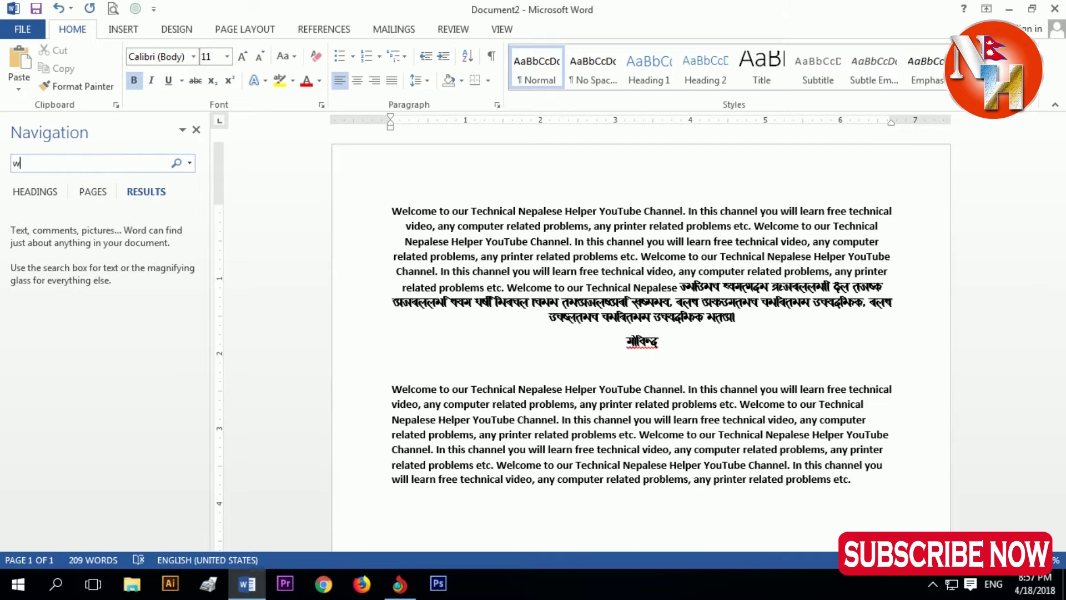
pyautogui.write('elcome')
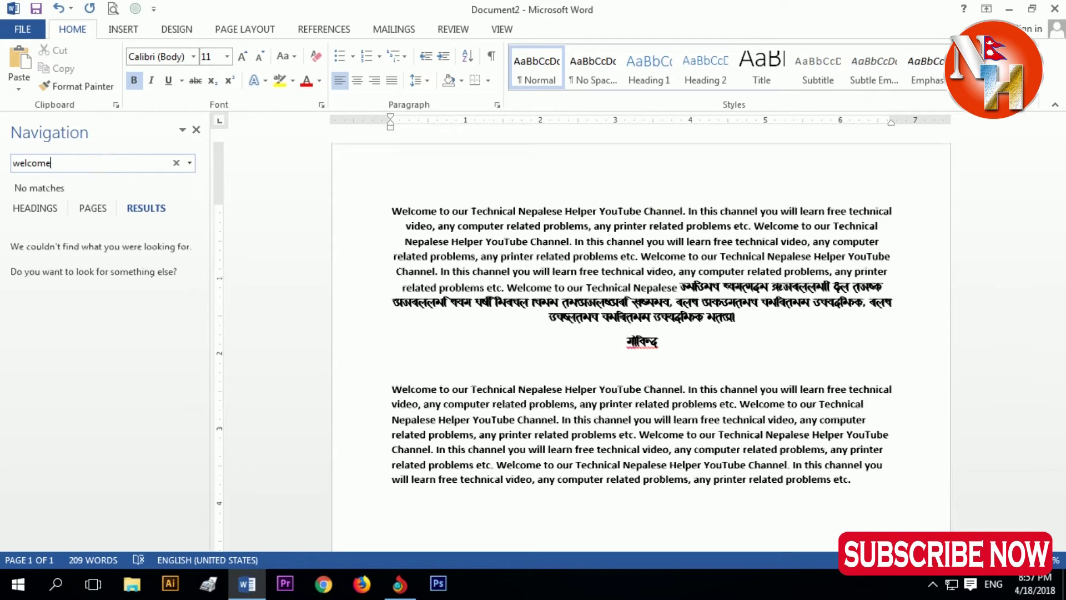
pyautogui.scroll(3, 744, 410)
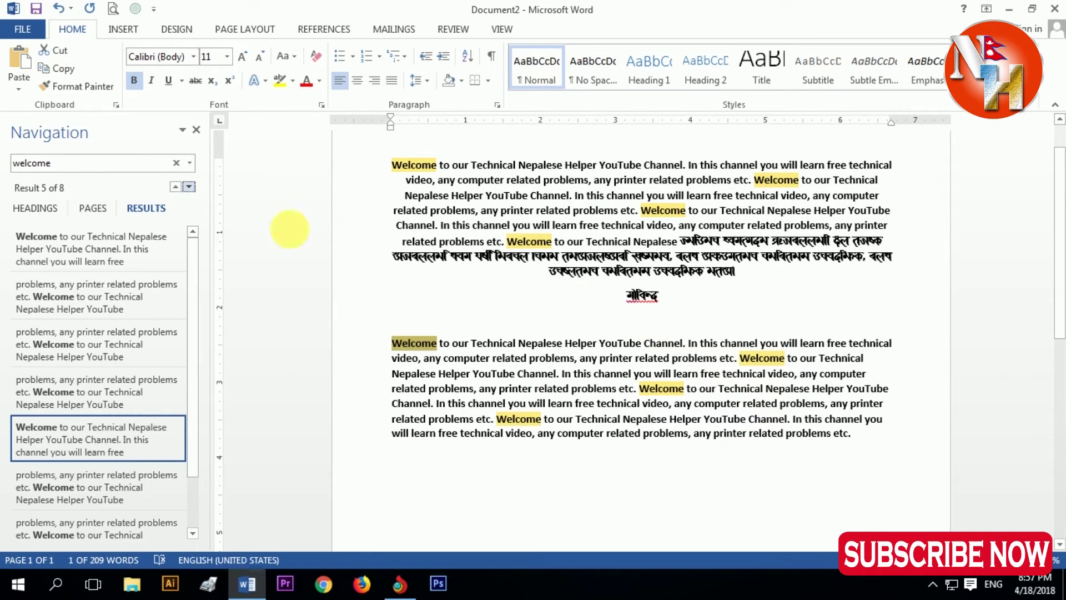
pyautogui.click(176, 162)
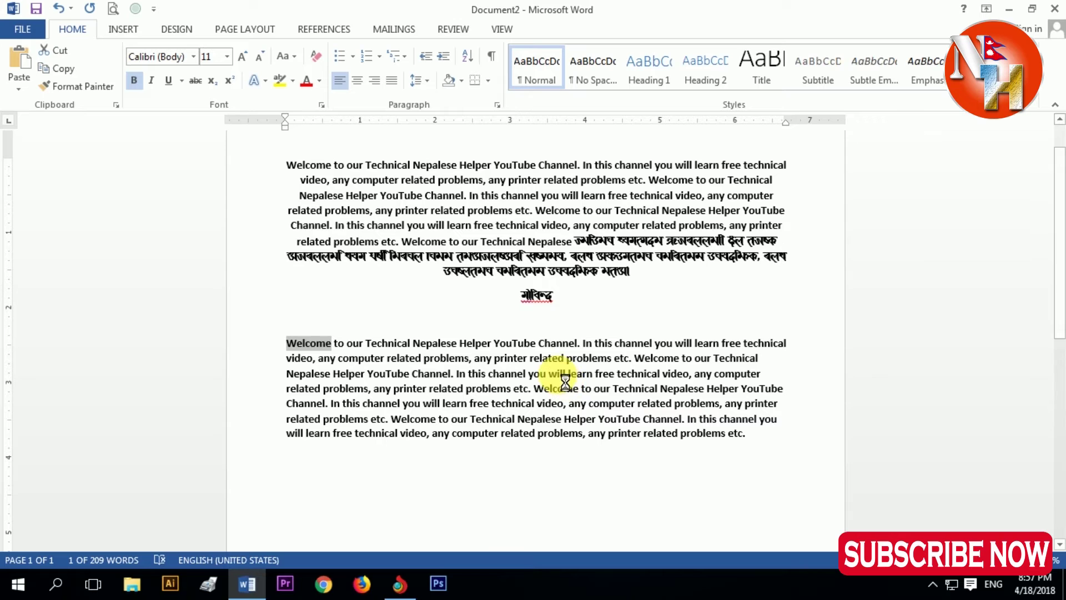
pyautogui.hotkey('ctrl', 'g')
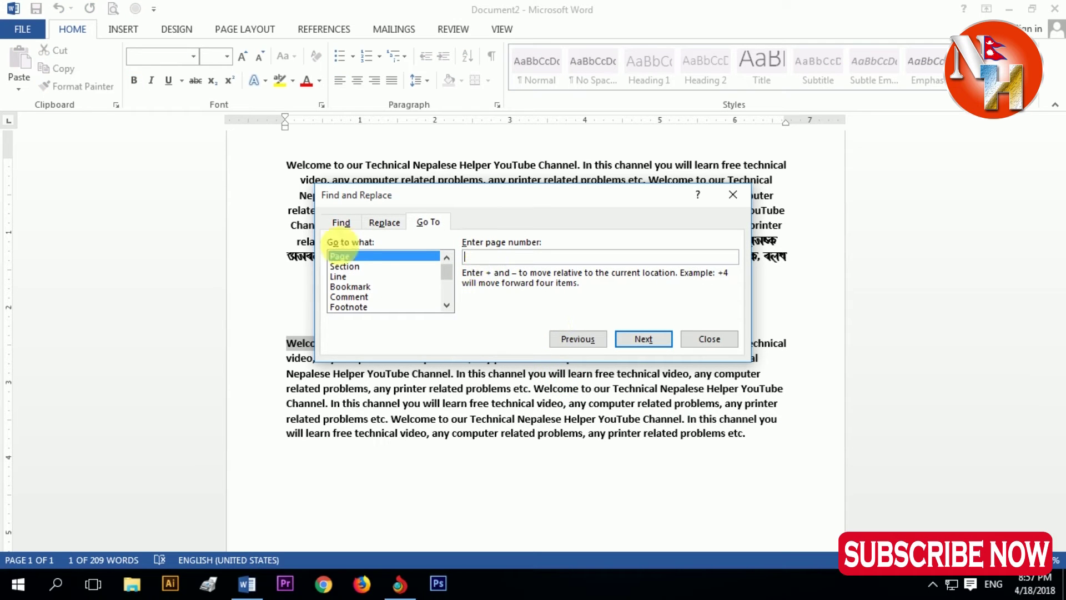
pyautogui.click(347, 277)
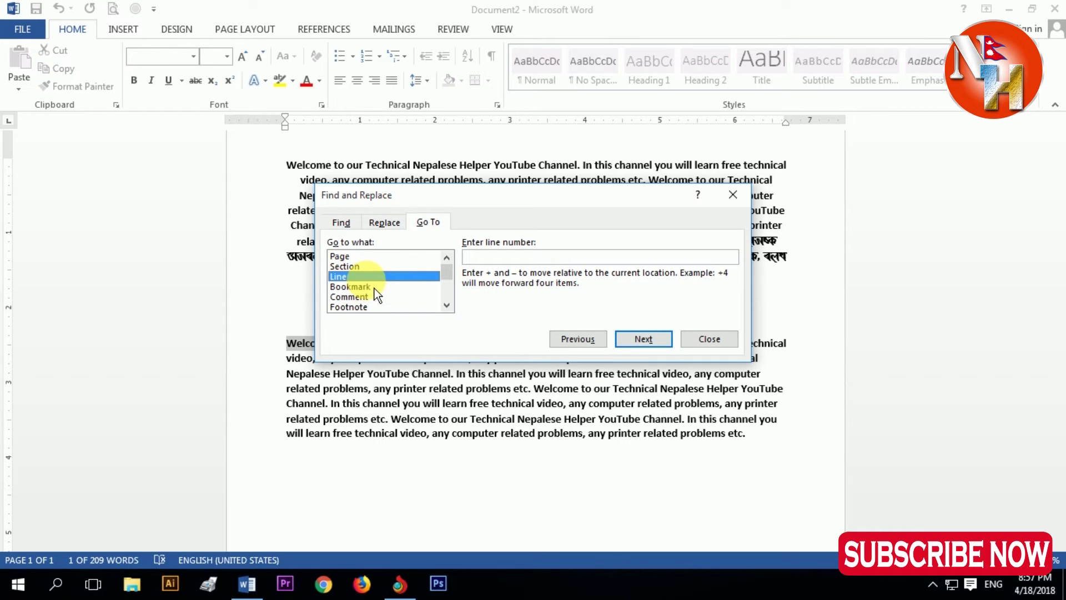
pyautogui.click(350, 257)
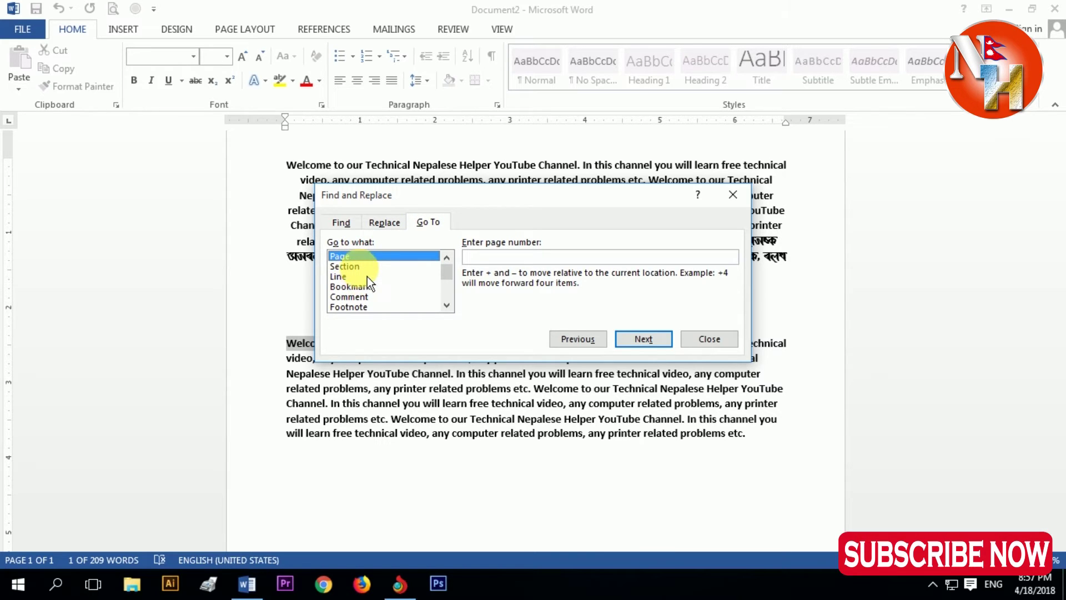
pyautogui.click(347, 277)
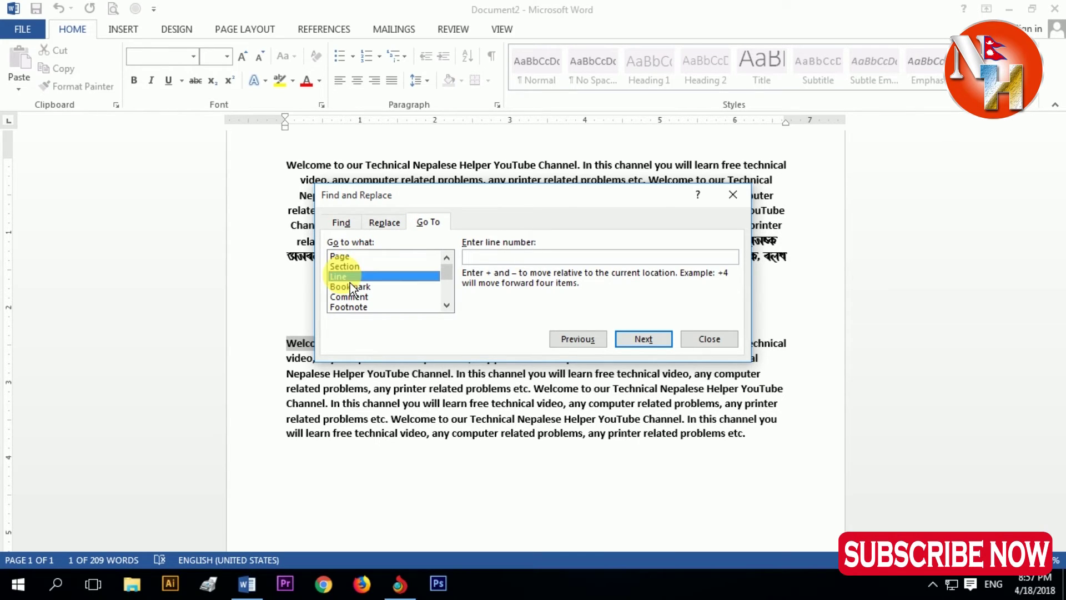
pyautogui.click(351, 297)
pyautogui.click(352, 279)
pyautogui.click(477, 257)
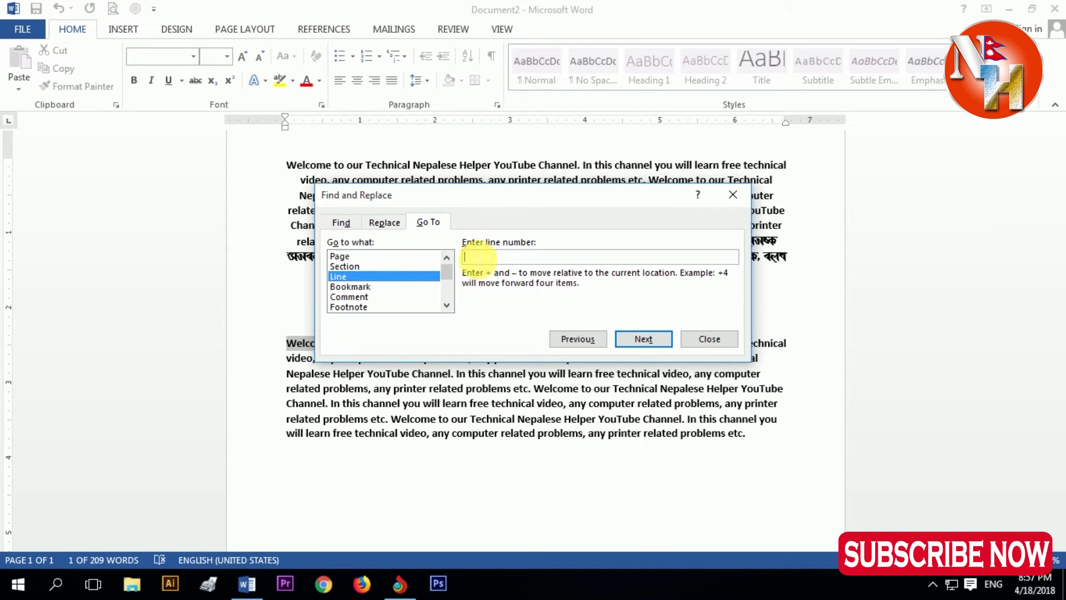
pyautogui.write('2')
pyautogui.click(643, 340)
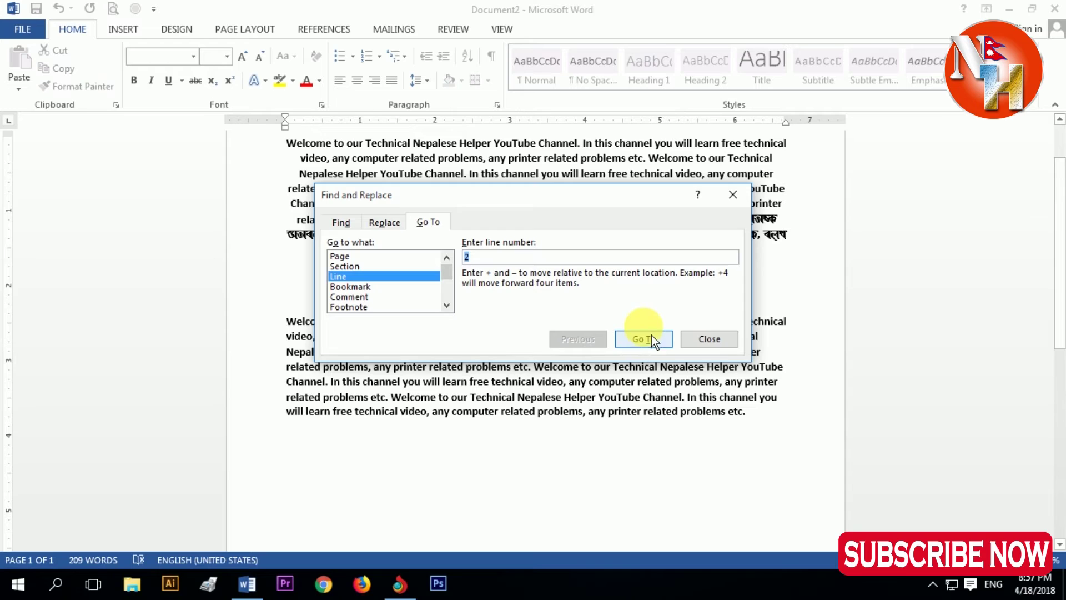
pyautogui.click(709, 340)
pyautogui.scroll(2, 664, 419)
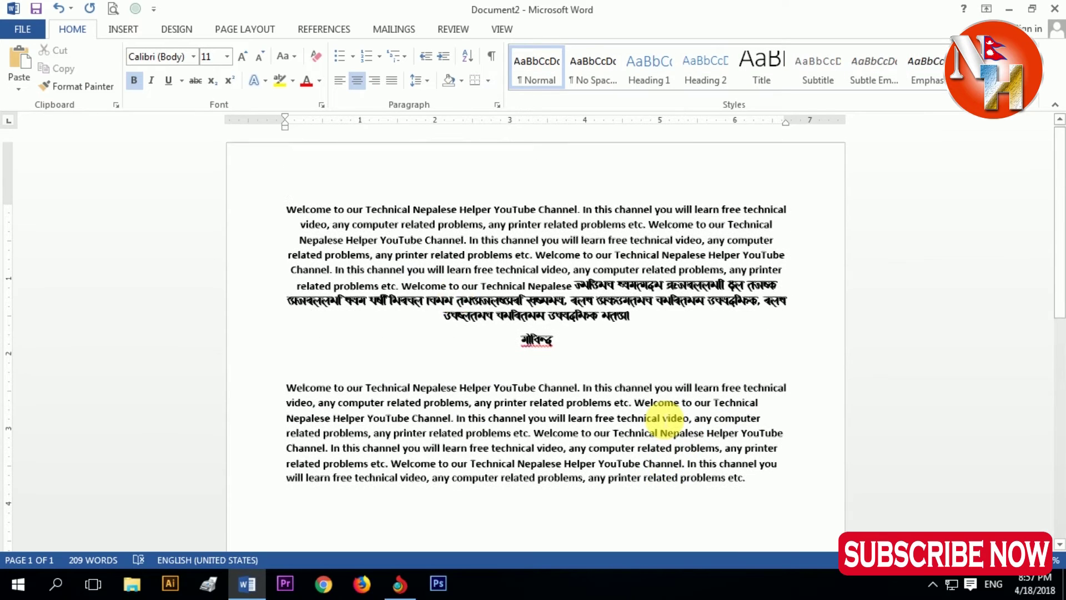
pyautogui.click(709, 339)
pyautogui.scroll(2, 663, 411)
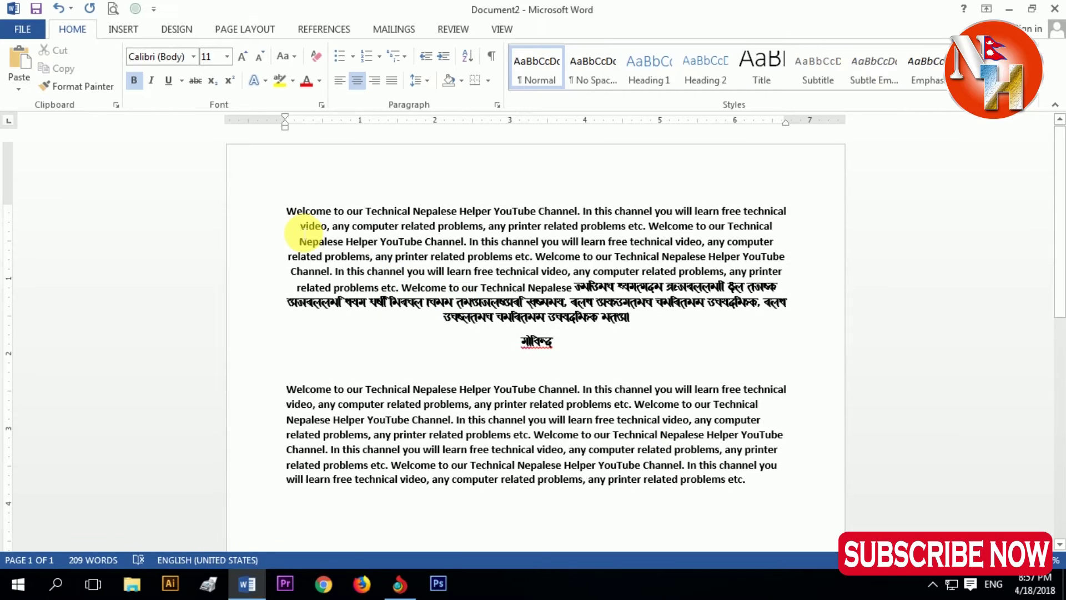
pyautogui.doubleClick(311, 226)
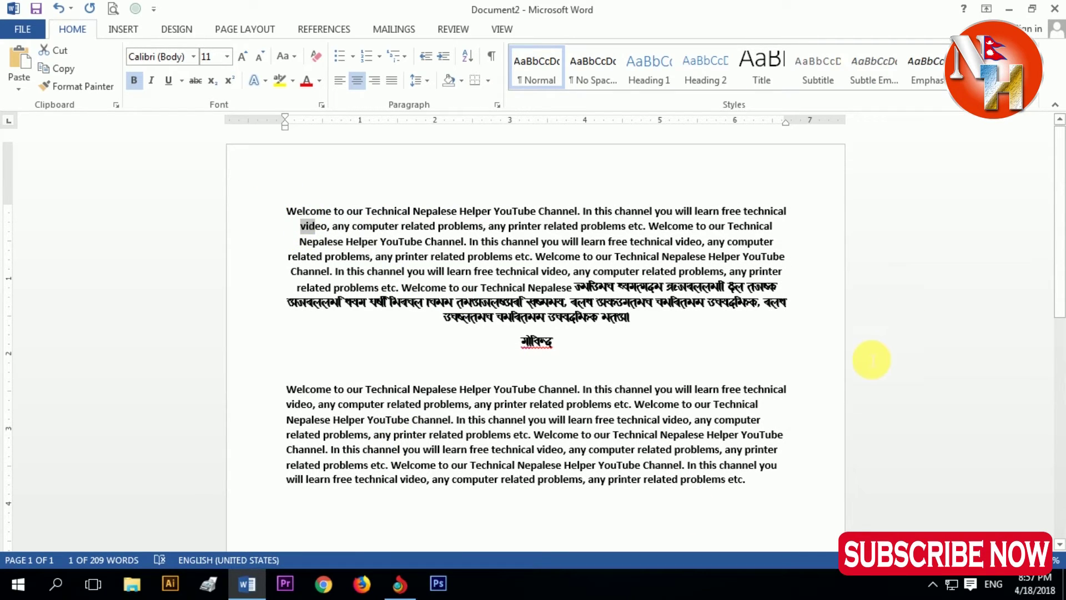
pyautogui.hotkey('ctrl', 'g')
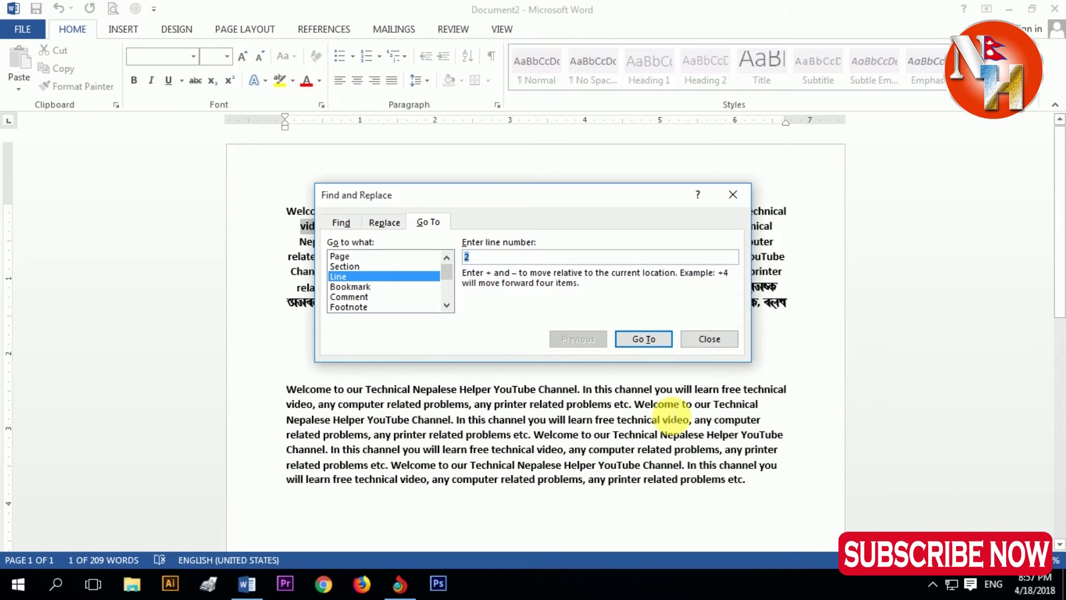
pyautogui.write('10')
pyautogui.click(664, 341)
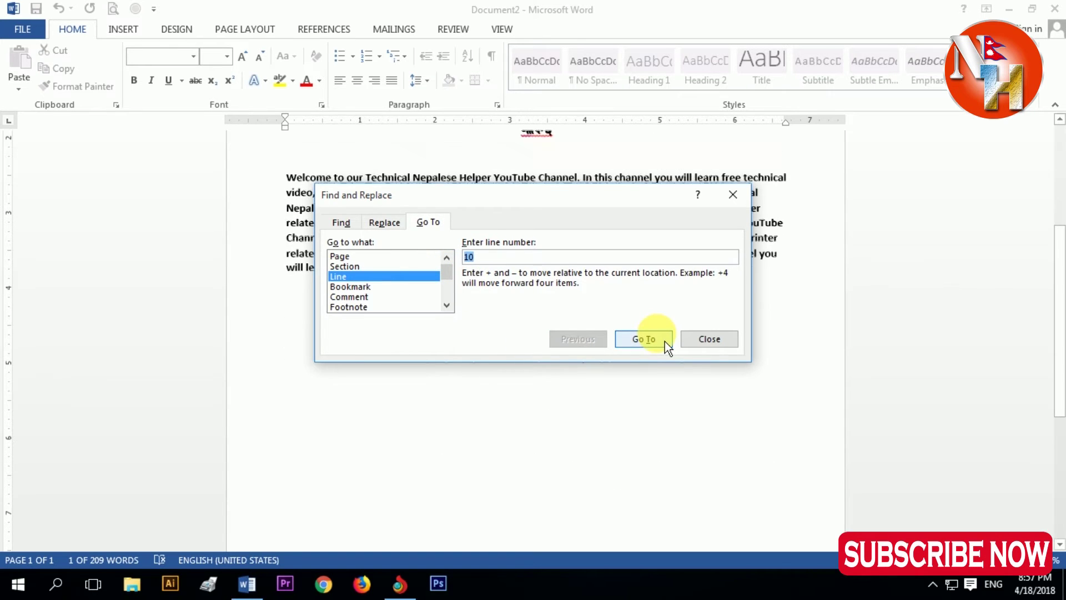
pyautogui.click(709, 338)
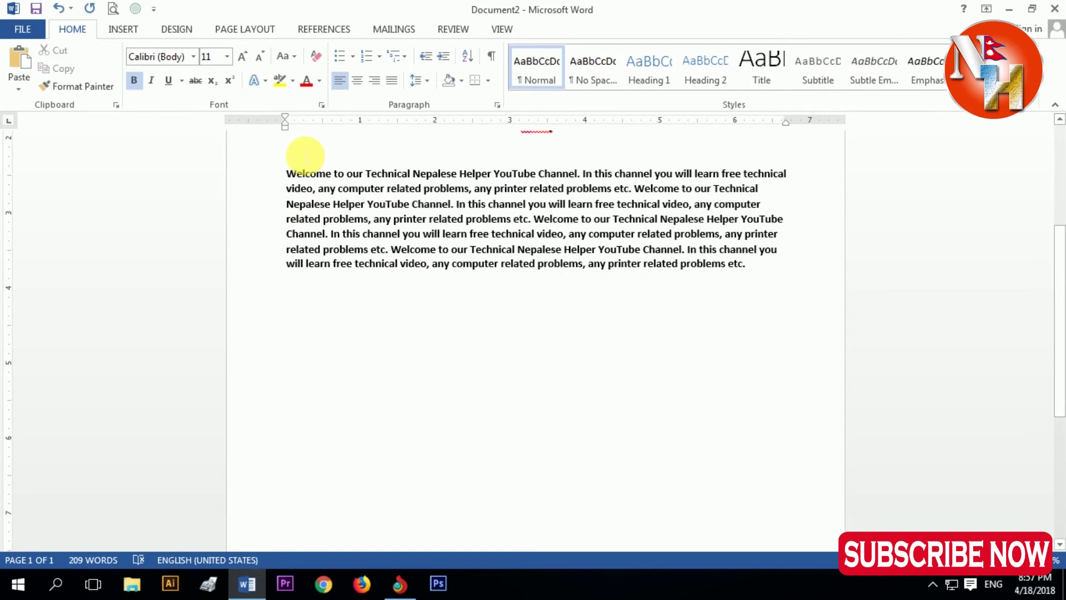
pyautogui.scroll(2, 319, 219)
pyautogui.scroll(2, 345, 315)
pyautogui.scroll(2, 335, 256)
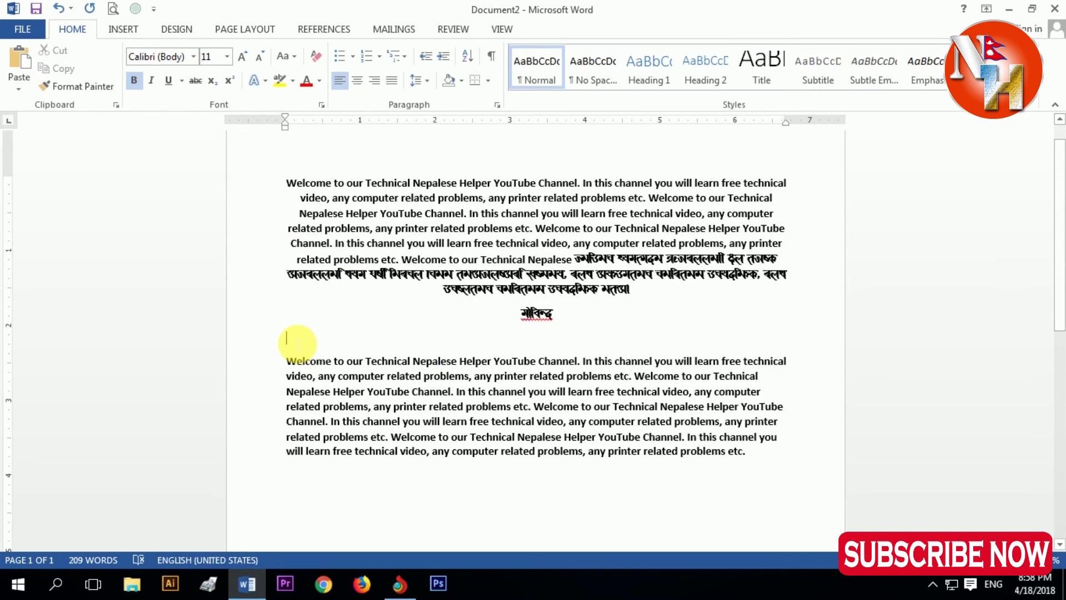
pyautogui.click(255, 338)
pyautogui.click(410, 408)
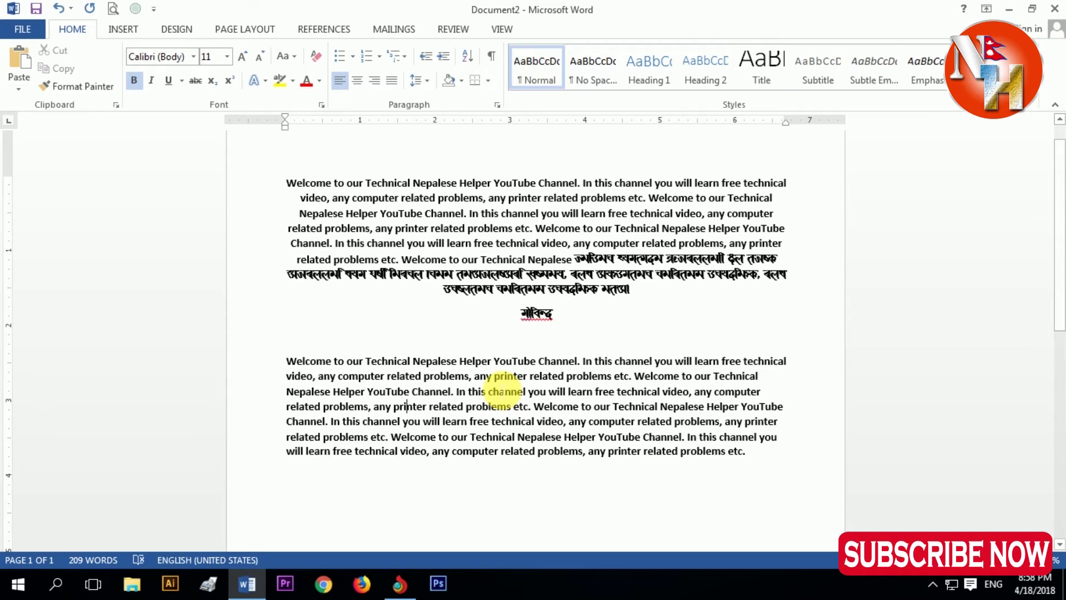
# Replace all 8 occurrences of 'welcome' with the replacement name and close Find and Replace
pyautogui.hotkey('ctrl', 'h')
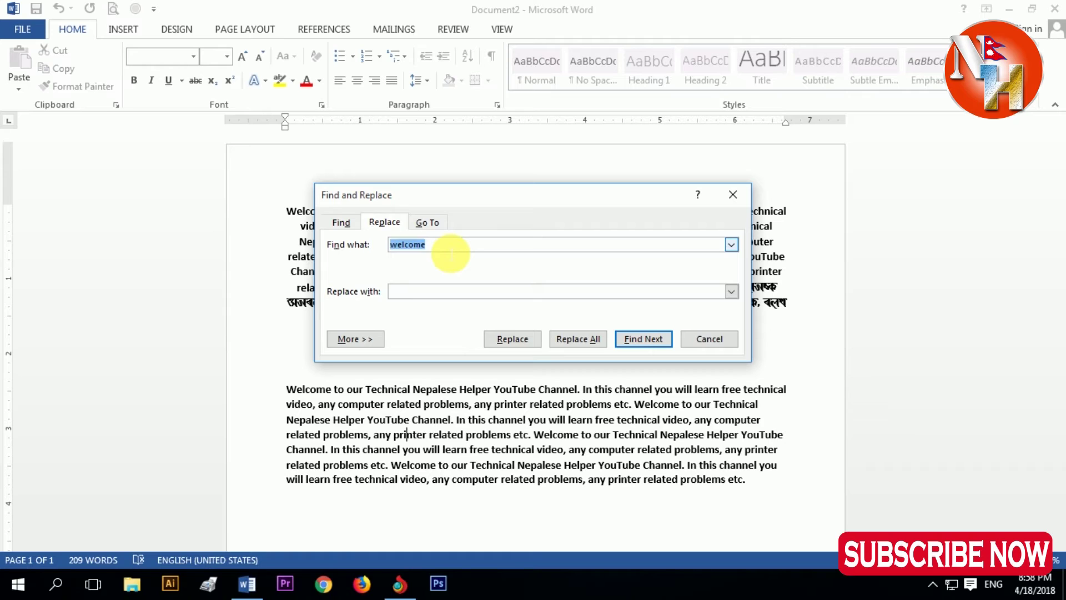
pyautogui.press('Tab')
pyautogui.write('Govinda')
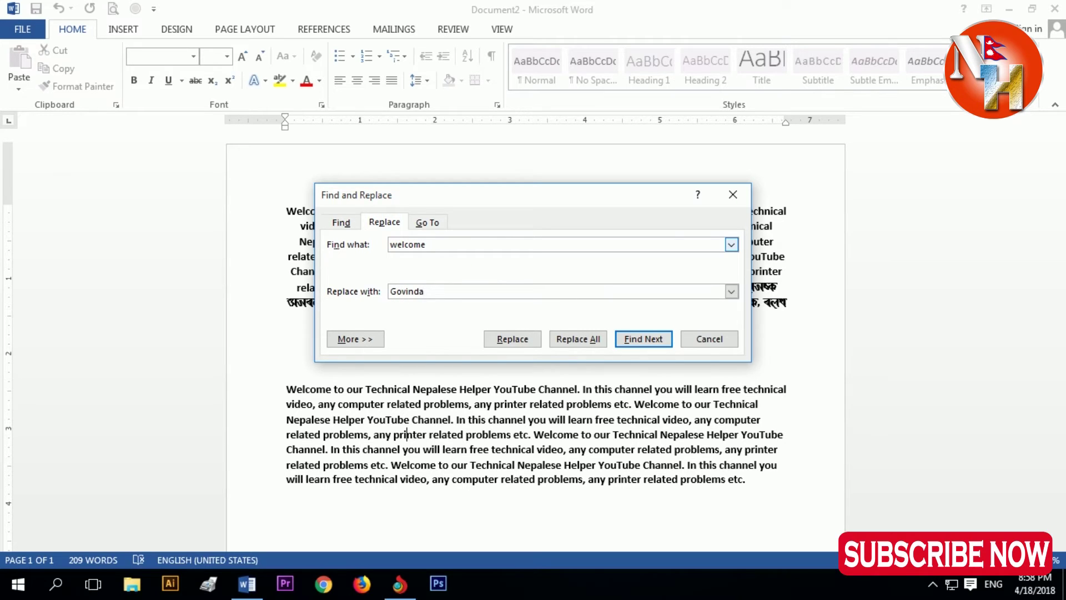
pyautogui.click(531, 344)
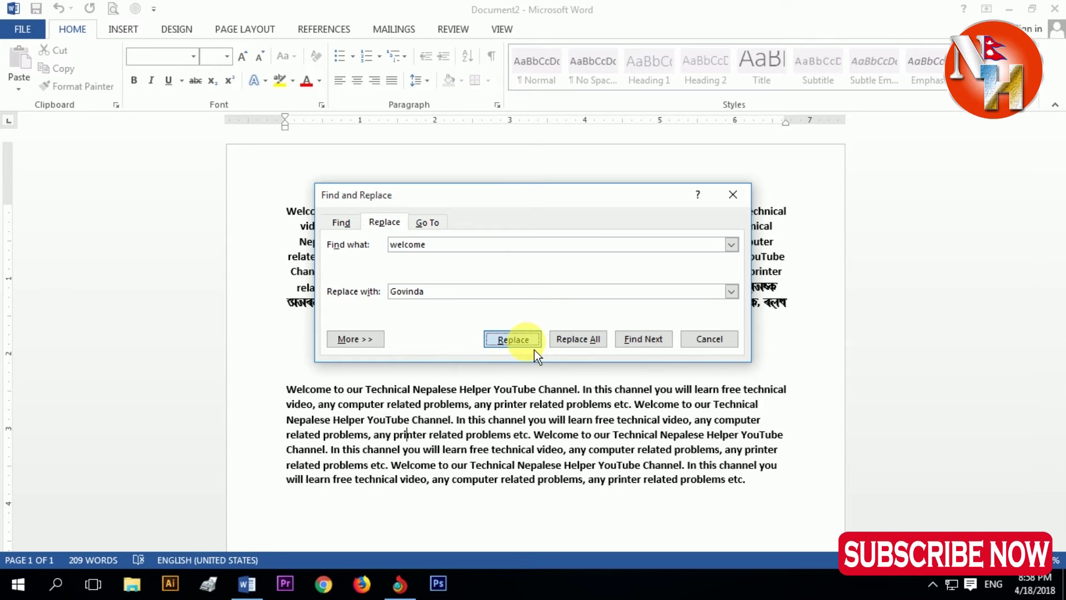
pyautogui.click(603, 345)
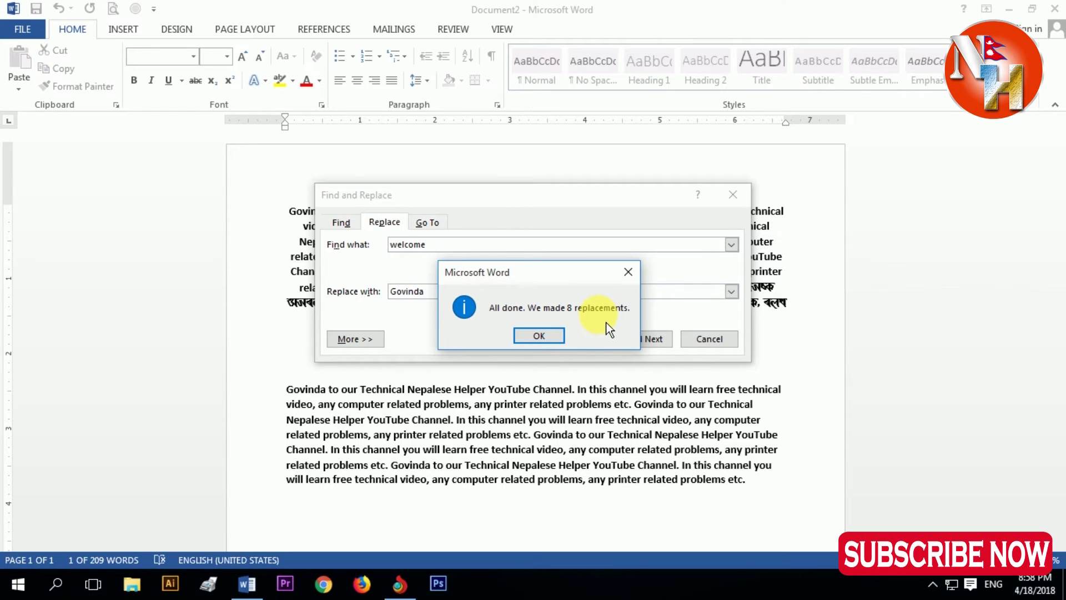
pyautogui.click(560, 337)
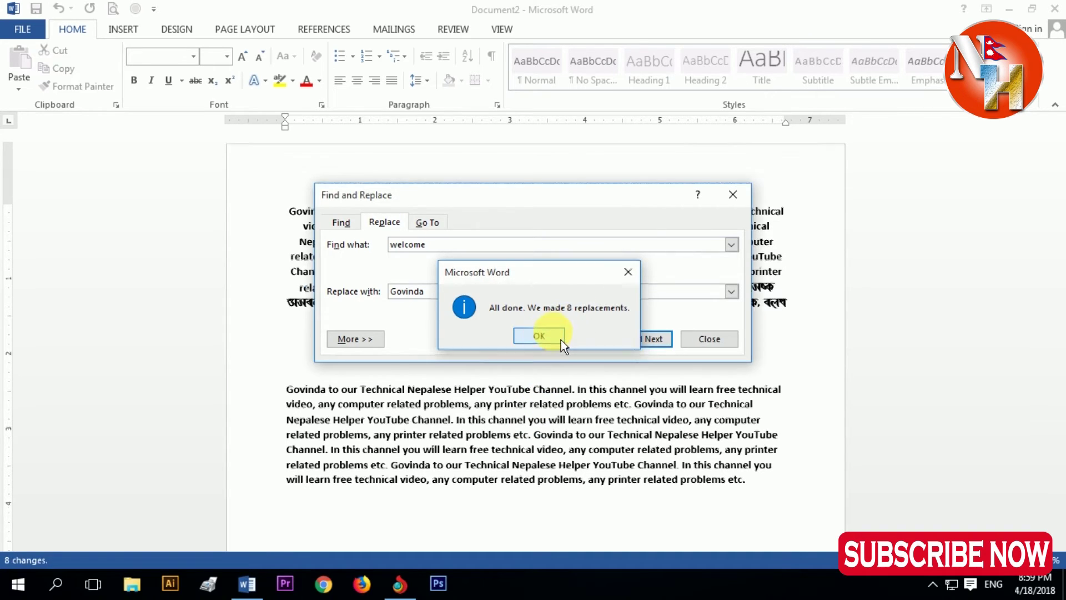
pyautogui.click(711, 339)
pyautogui.scroll(3, 440, 336)
# Make the phrase 'any printer related problems etc.' italic and three font sizes larger
pyautogui.scroll(3, 367, 316)
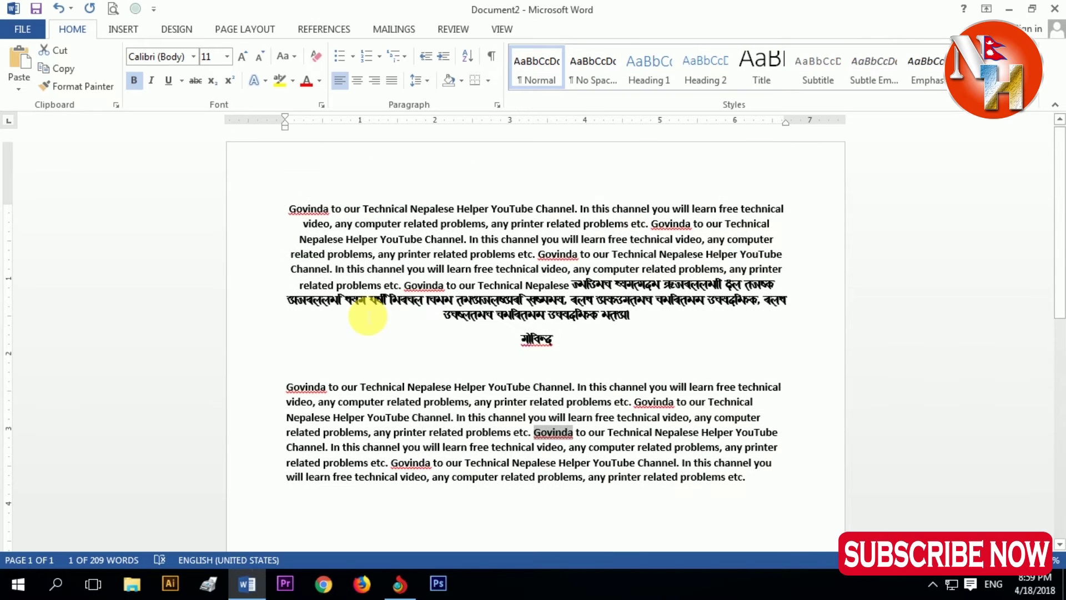
pyautogui.click(251, 214)
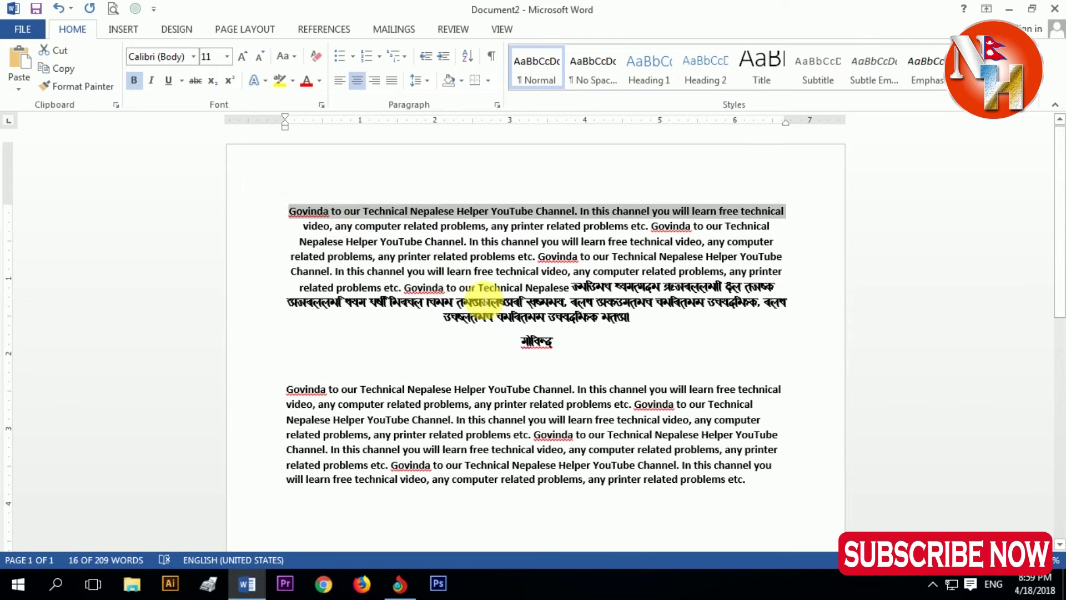
pyautogui.moveTo(446, 287); pyautogui.dragTo(379, 305)
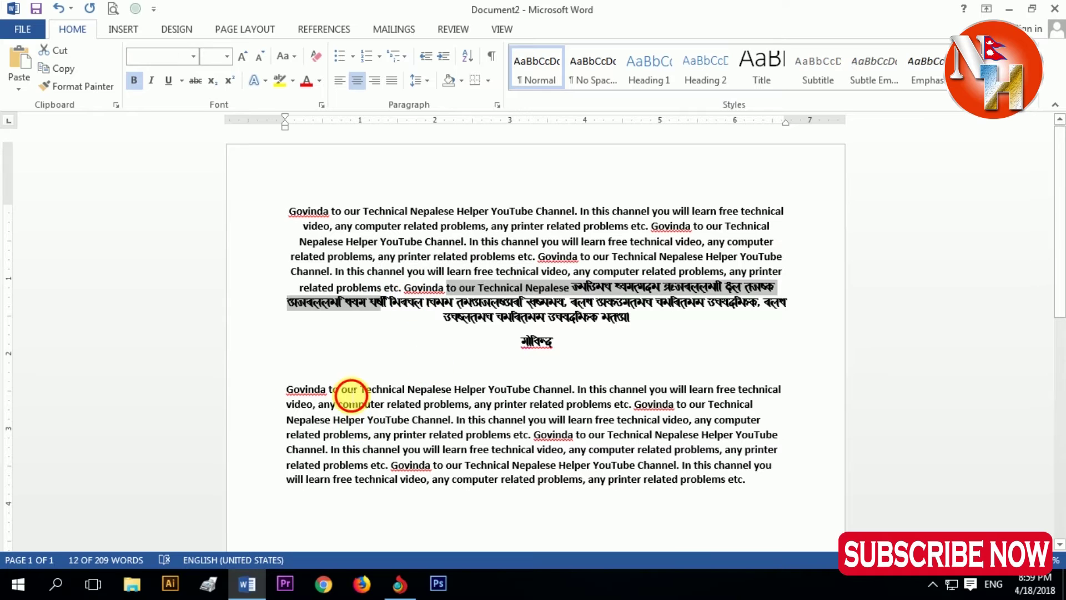
pyautogui.moveTo(351, 396); pyautogui.dragTo(281, 392)
pyautogui.click(637, 368)
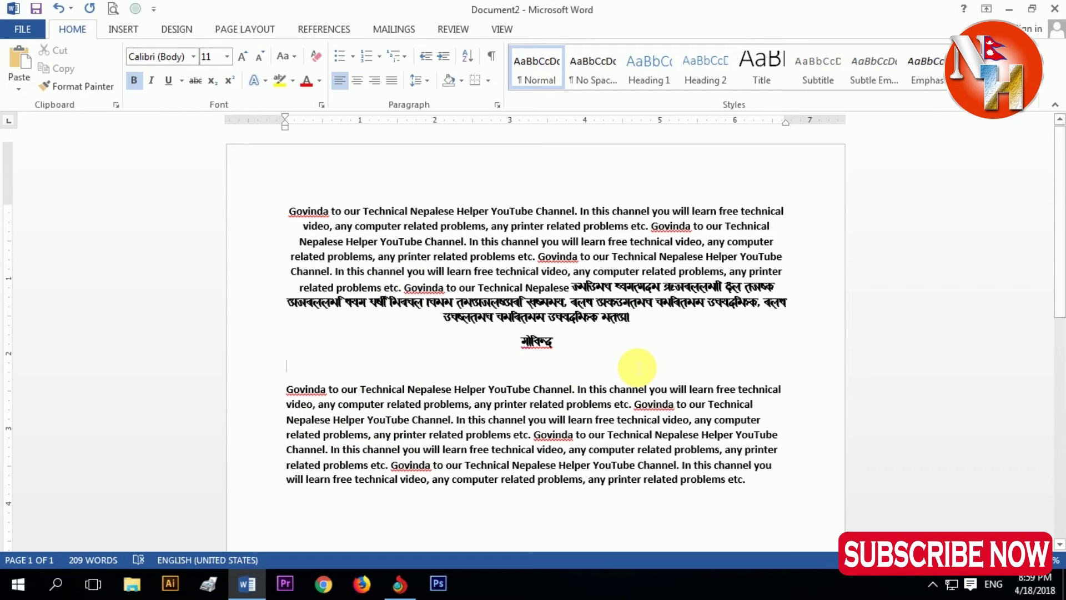
pyautogui.moveTo(474, 404); pyautogui.dragTo(629, 404)
pyautogui.hotkey('ctrl', 'i')
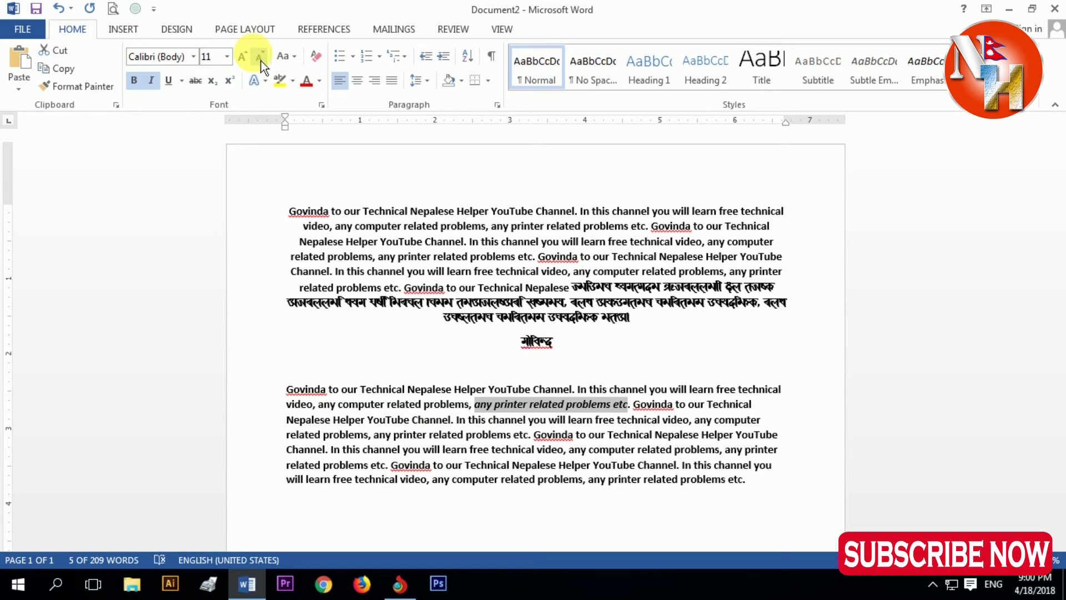
pyautogui.click(242, 56)
pyautogui.click(242, 56)
pyautogui.click(242, 56)
pyautogui.click(242, 56)
pyautogui.click(242, 56)
pyautogui.click(242, 56)
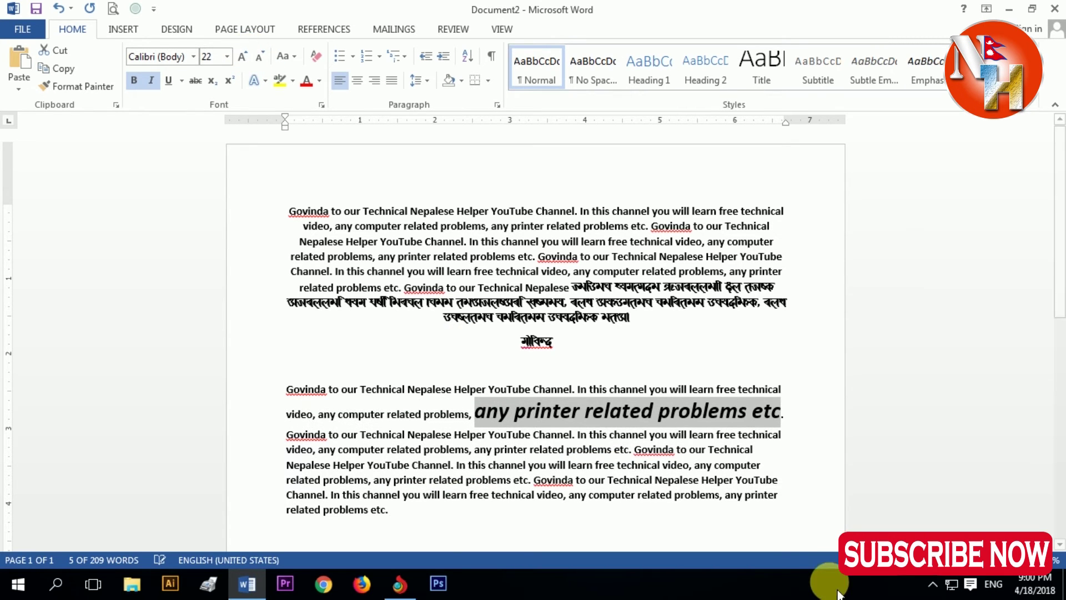
pyautogui.hotkey('ctrl', 'i')
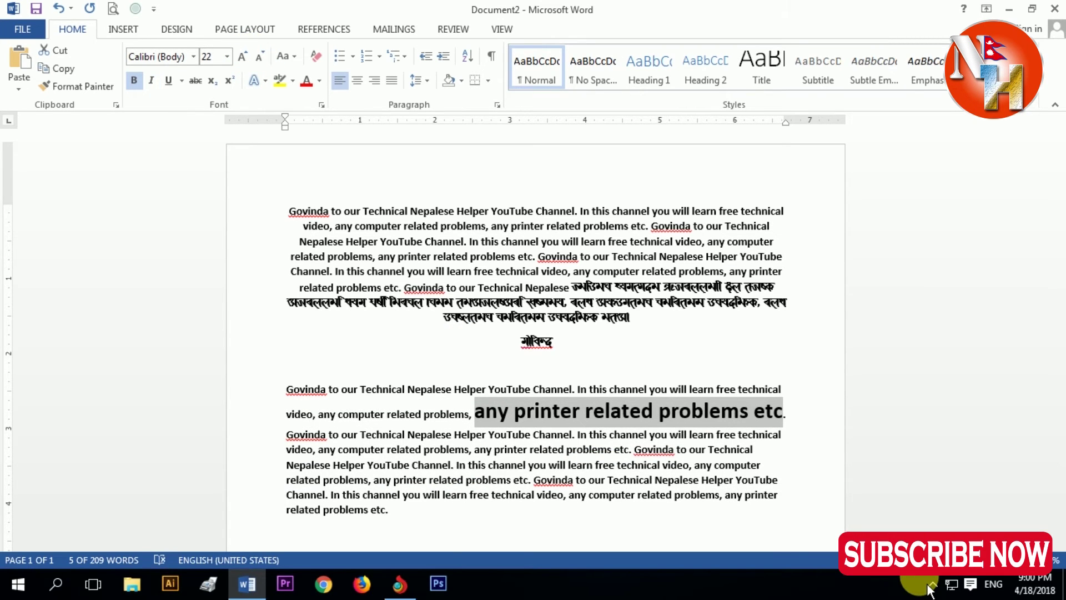
pyautogui.hotkey('ctrl', 'i')
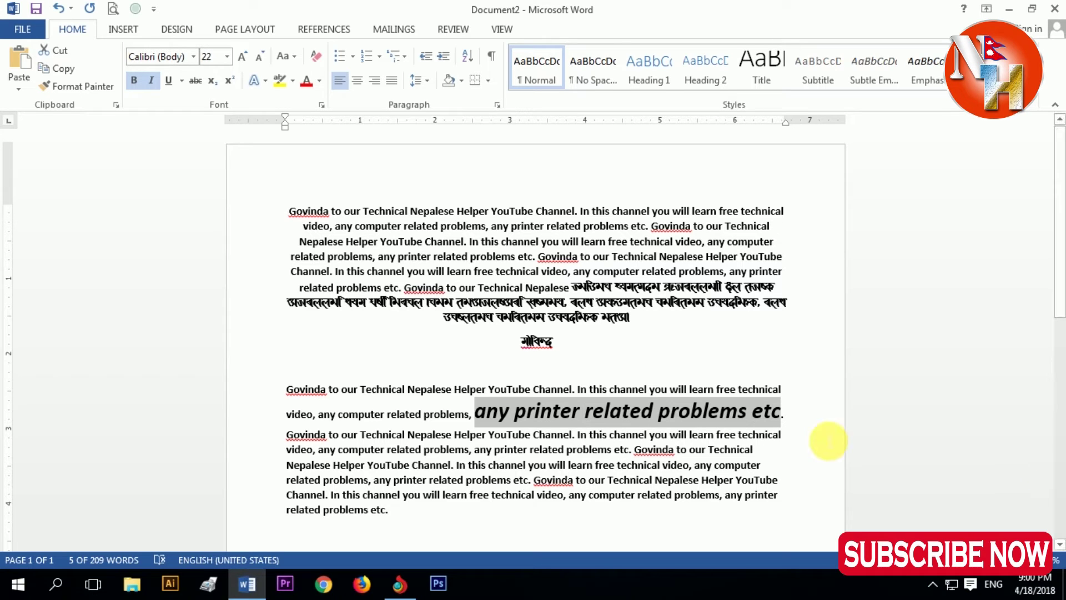
# Justify the lower paragraphs, briefly trying centred alignment before returning to justified
pyautogui.hotkey('ctrl', 'j')
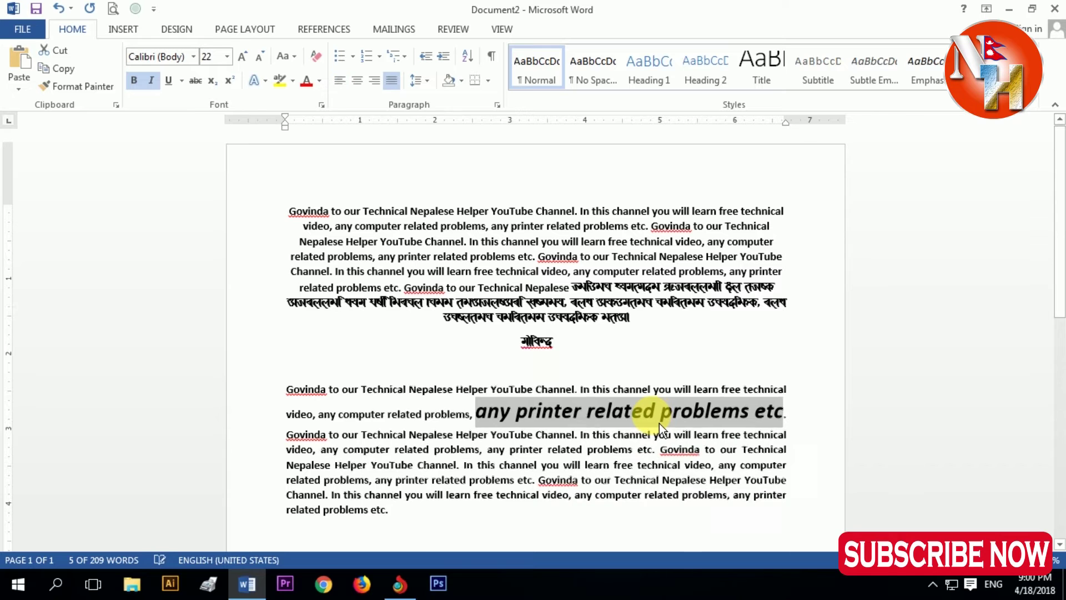
pyautogui.moveTo(291, 382); pyautogui.dragTo(787, 496)
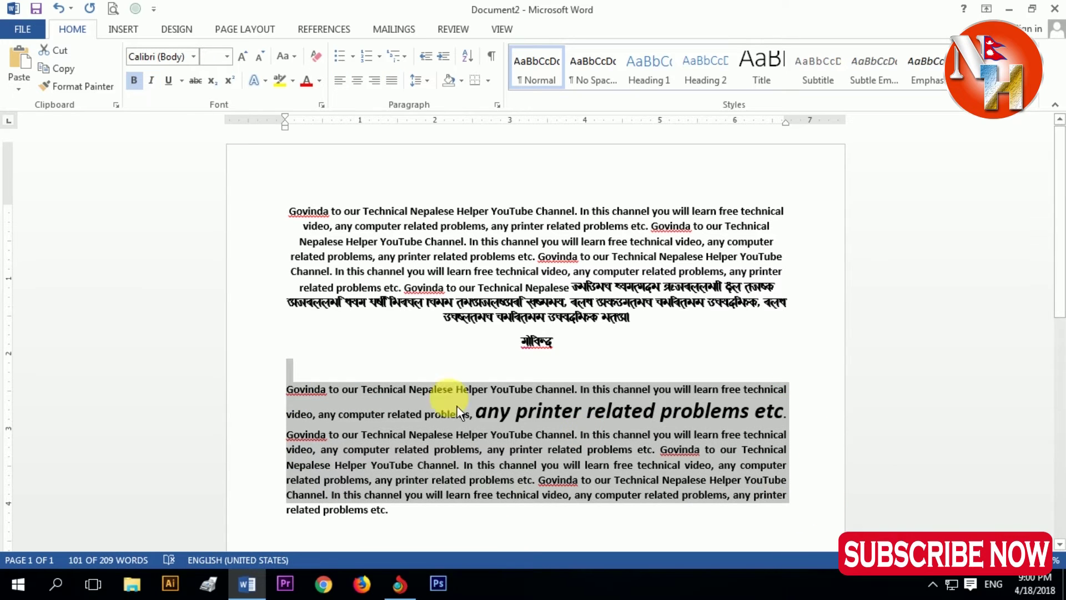
pyautogui.click(436, 449)
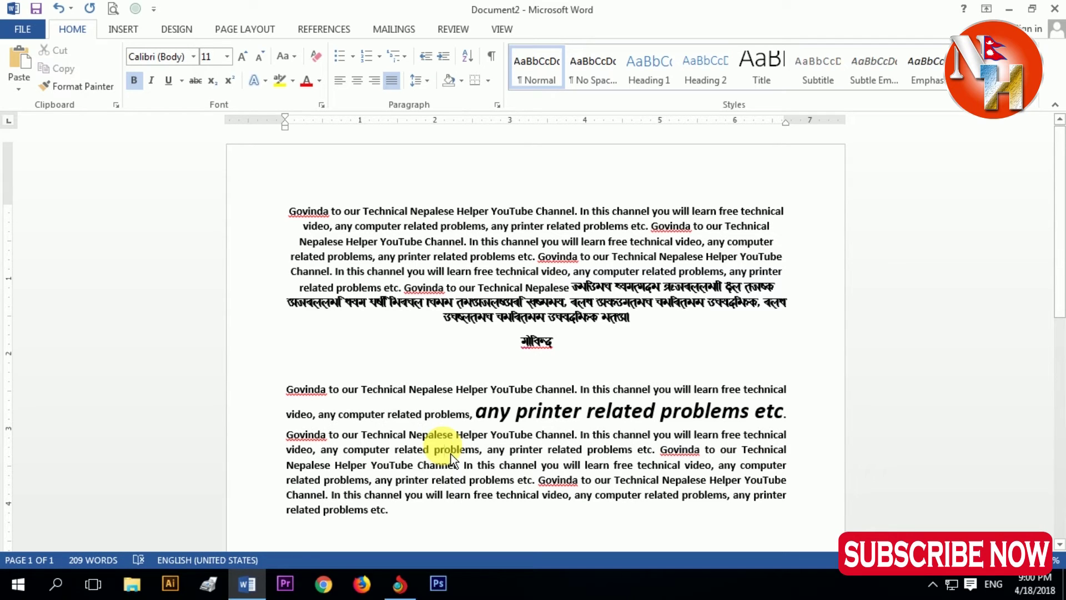
pyautogui.hotkey('ctrl', 'e')
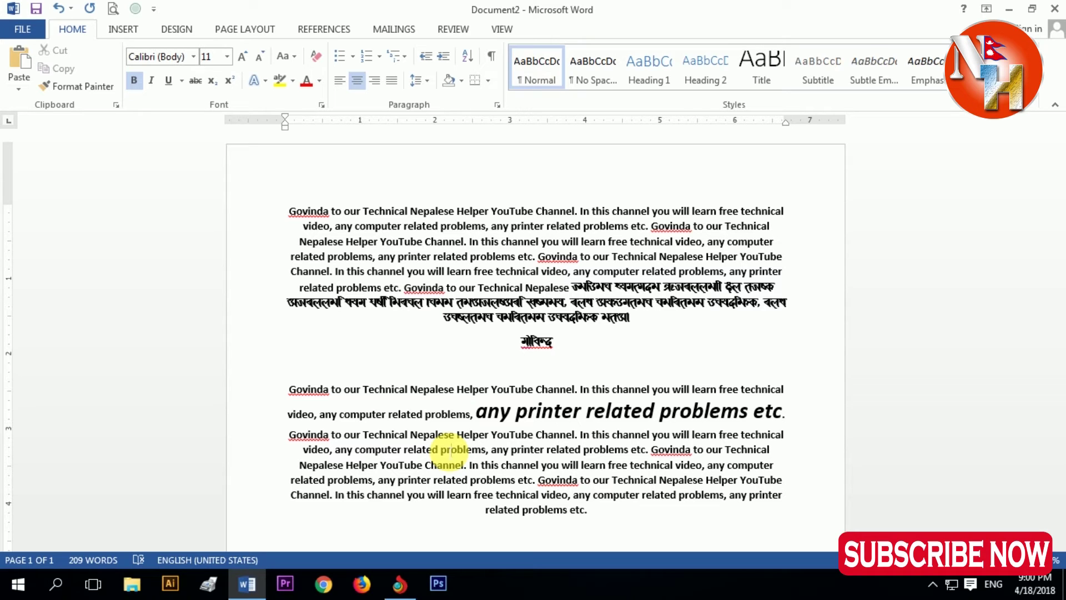
pyautogui.hotkey('ctrl', 'j')
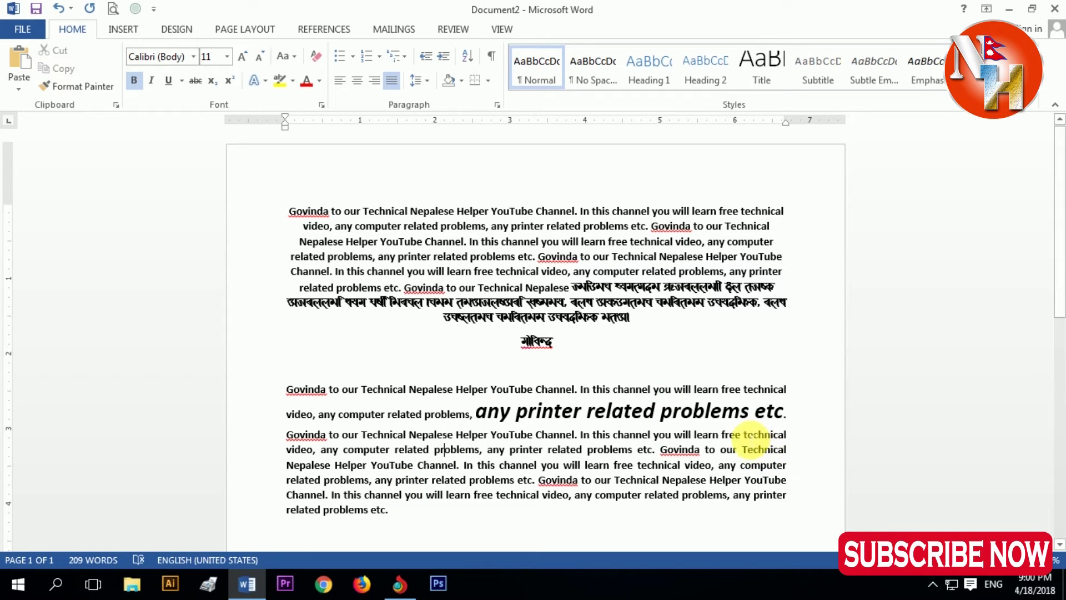
pyautogui.click(728, 450)
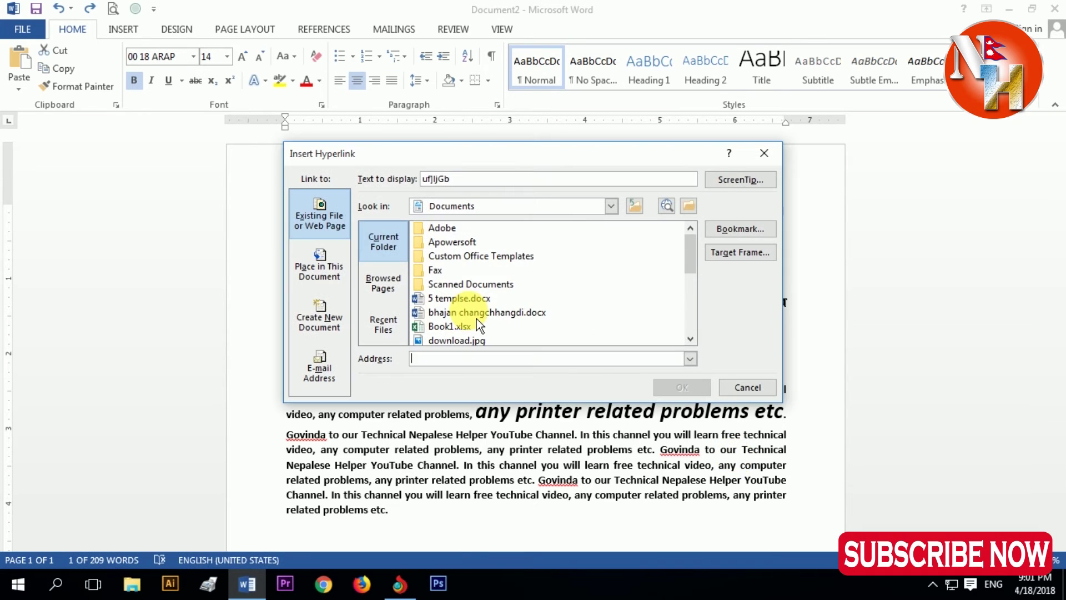
# Link the Nepali word to 5 templse.docx, follow the link once, and return to Document2
pyautogui.click(450, 301)
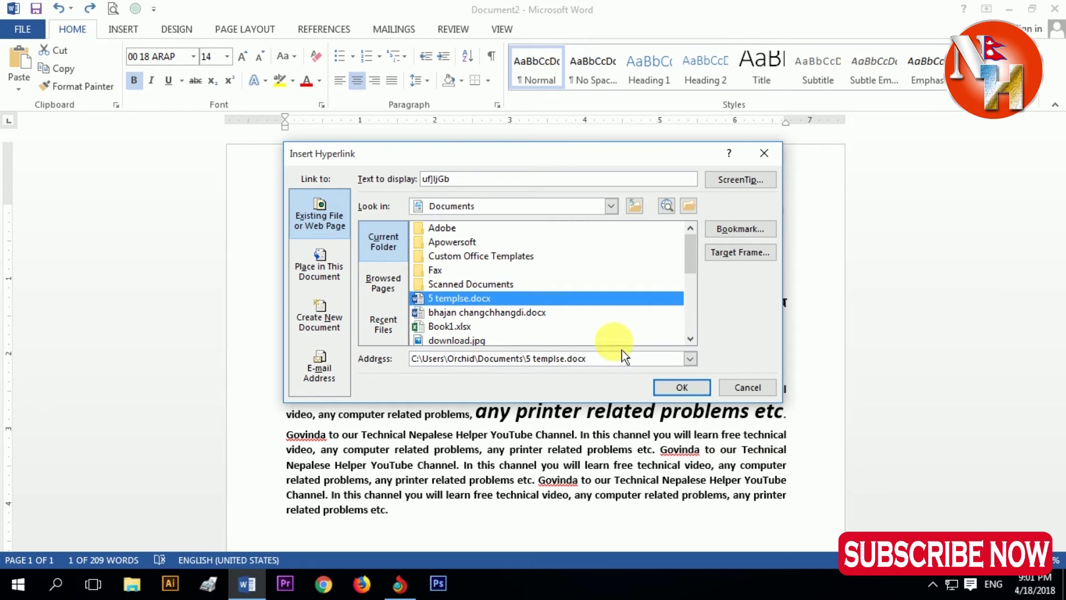
pyautogui.click(682, 387)
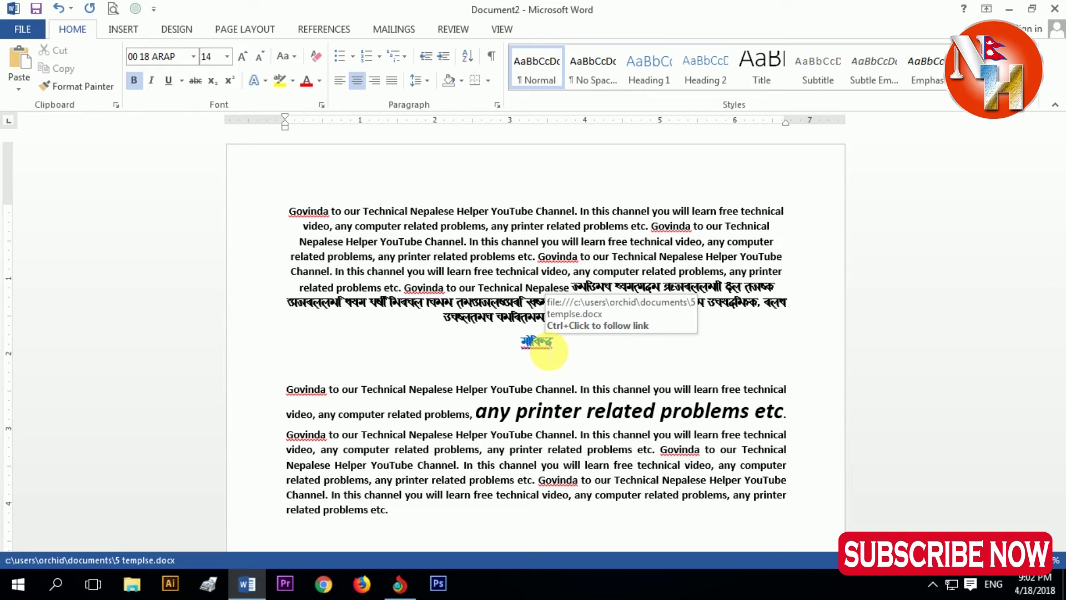
pyautogui.keyDown('ctrl'); pyautogui.click(549, 347); pyautogui.keyUp('ctrl')
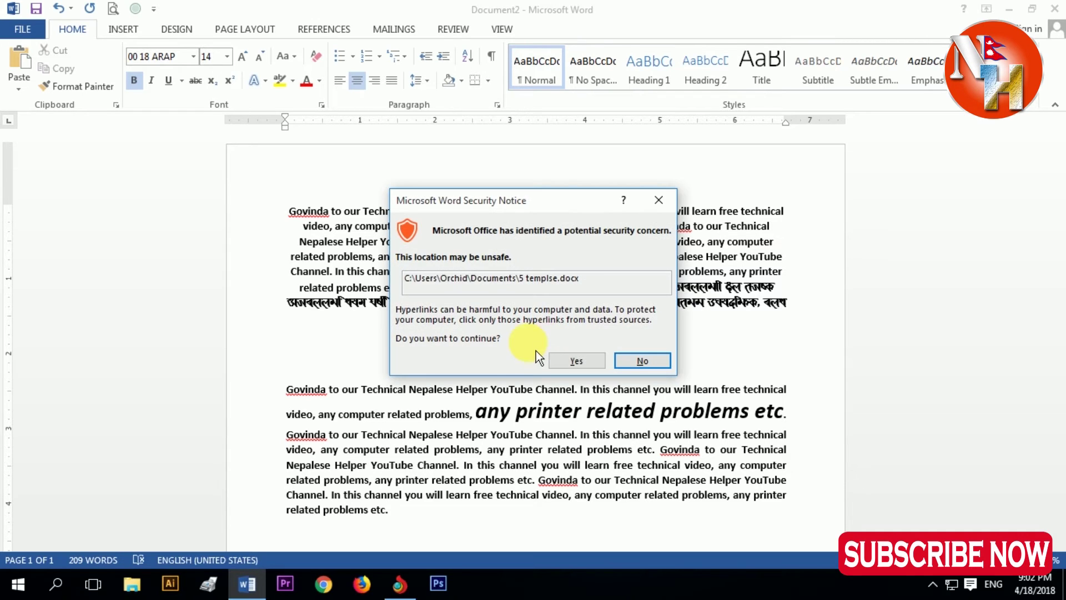
pyautogui.click(577, 361)
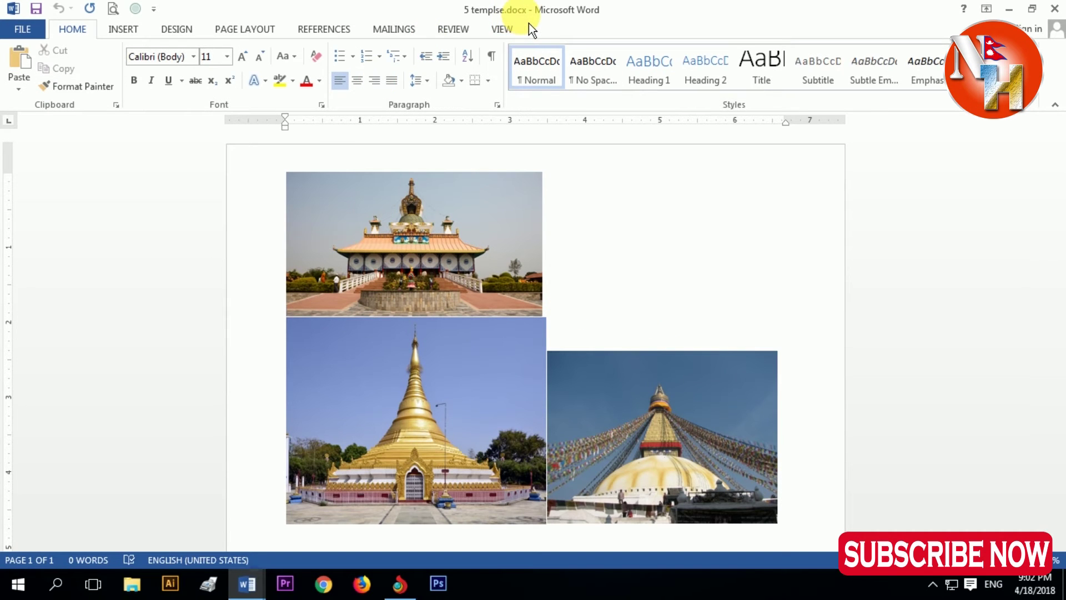
pyautogui.scroll(-3, 546, 356)
pyautogui.scroll(-5, 546, 355)
pyautogui.scroll(-1, 545, 356)
pyautogui.hotkey('alt', 'Tab')
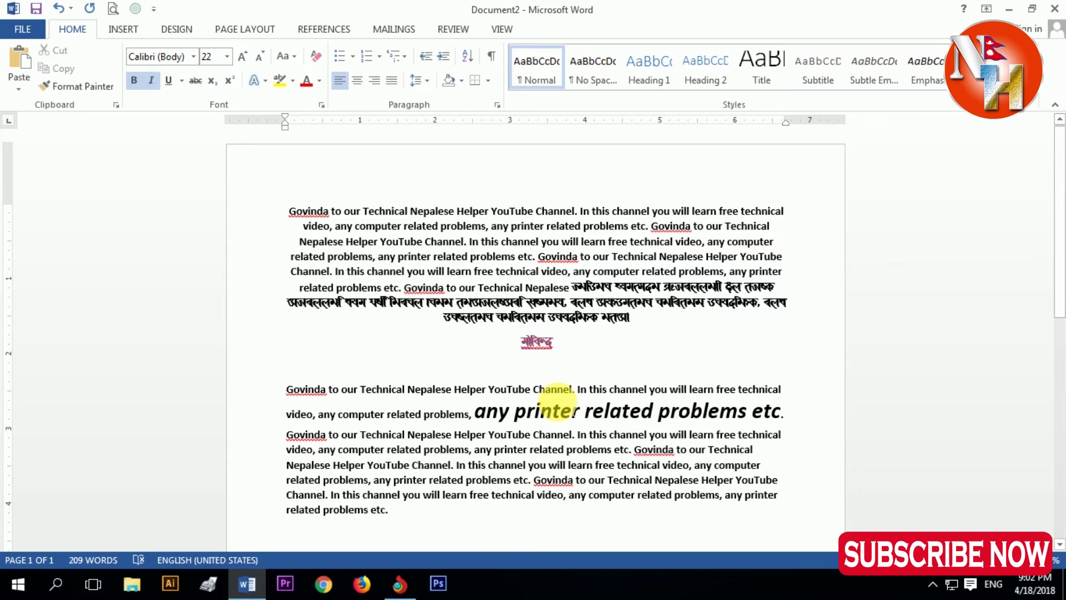
# Try justified, then centred, and finally left alignment on the lower paragraph
pyautogui.hotkey('ctrl', 'j')
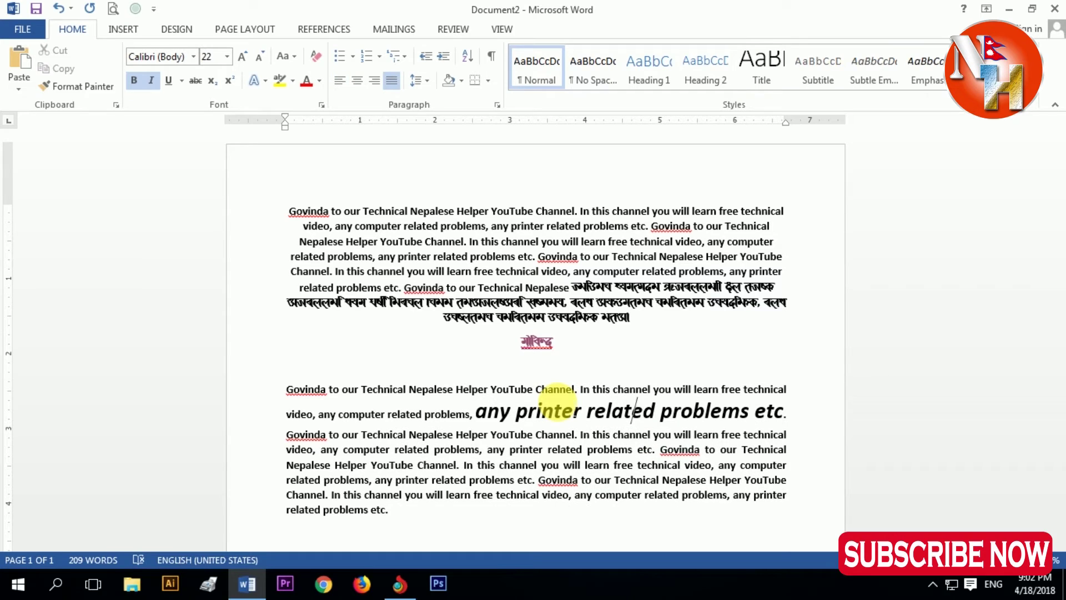
pyautogui.hotkey('ctrl', 'e')
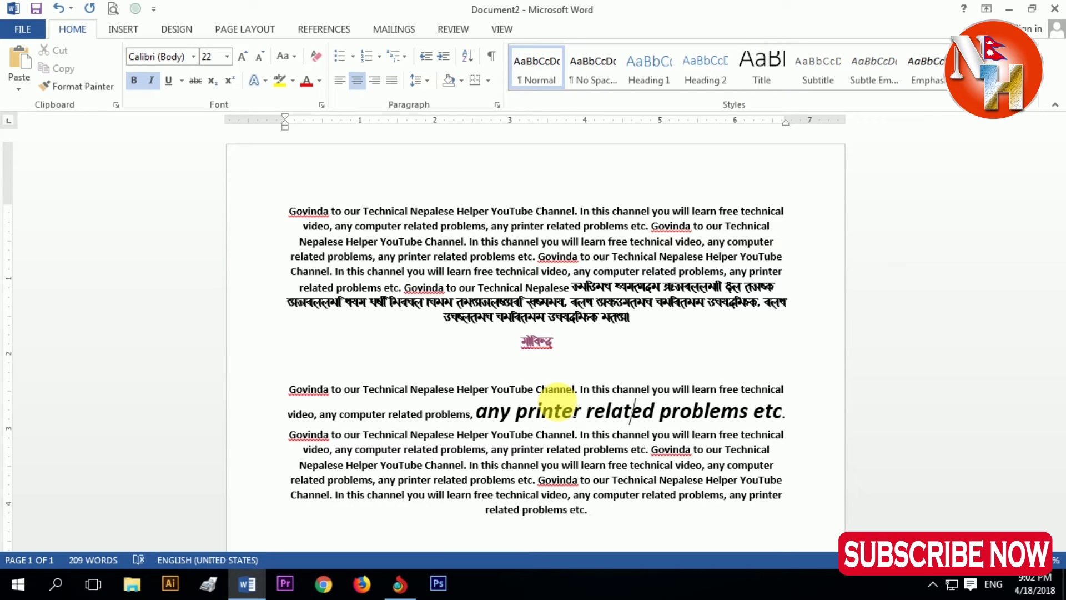
pyautogui.hotkey('ctrl', 'l')
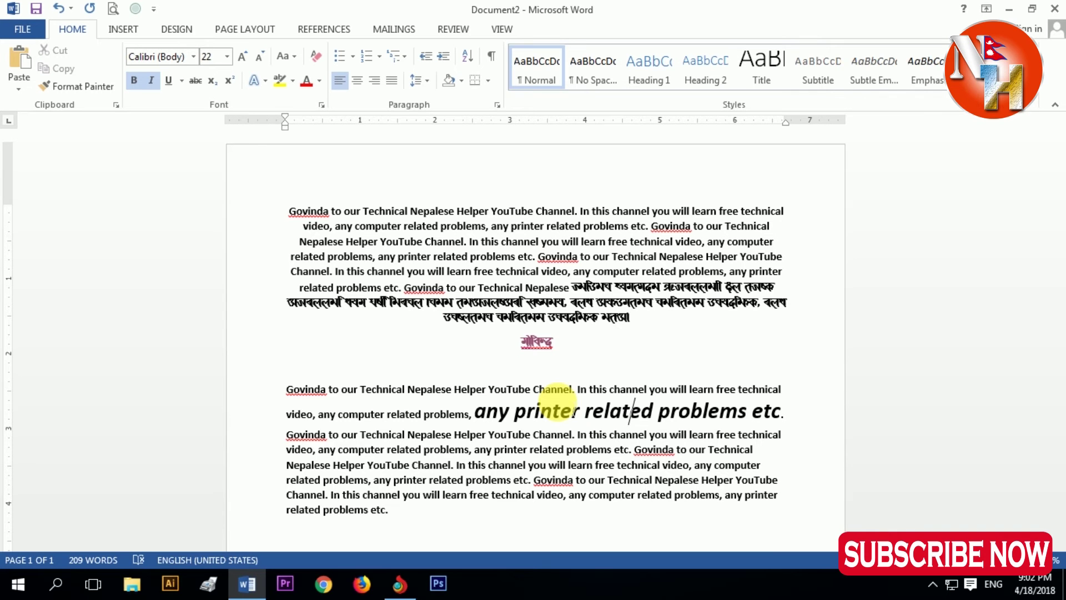
# Indent the lower paragraph one inch from the left margin with Ctrl+M
pyautogui.click(522, 428)
pyautogui.hotkey('ctrl', 'm')
pyautogui.hotkey('ctrl', 'm')
pyautogui.scroll(-3, 511, 430)
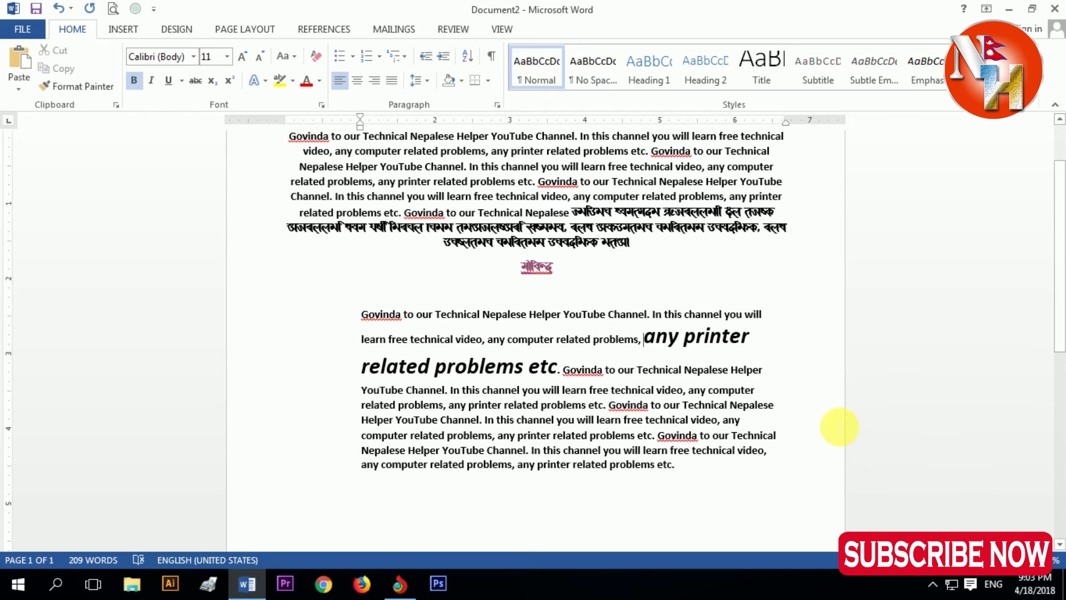
pyautogui.click(640, 340)
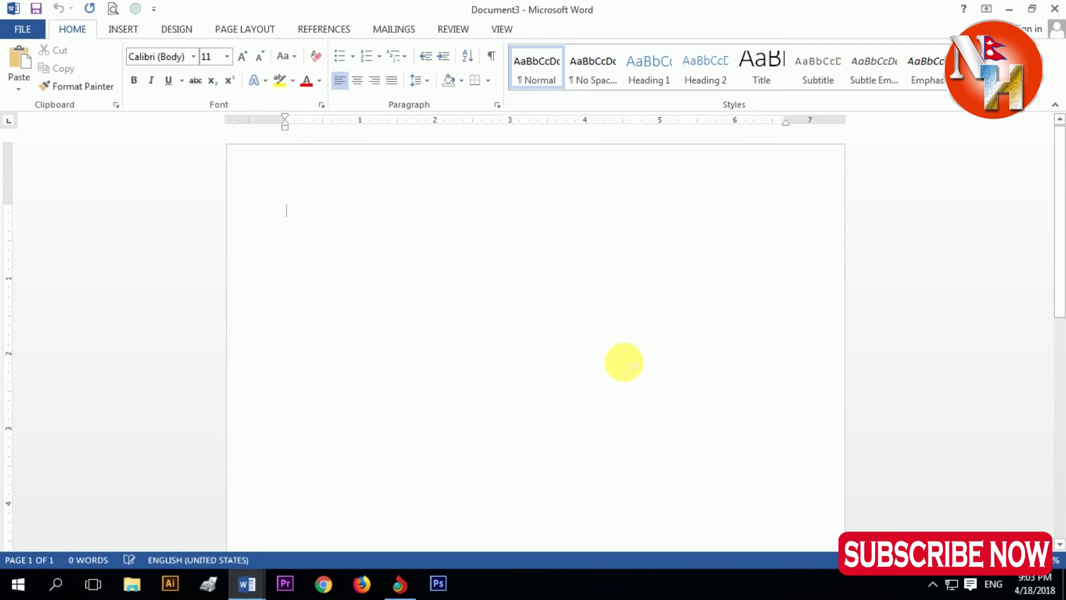
# Close blank Document3 and a new Document4, then show the Open screen's Recent Documents list
pyautogui.click(1054, 8)
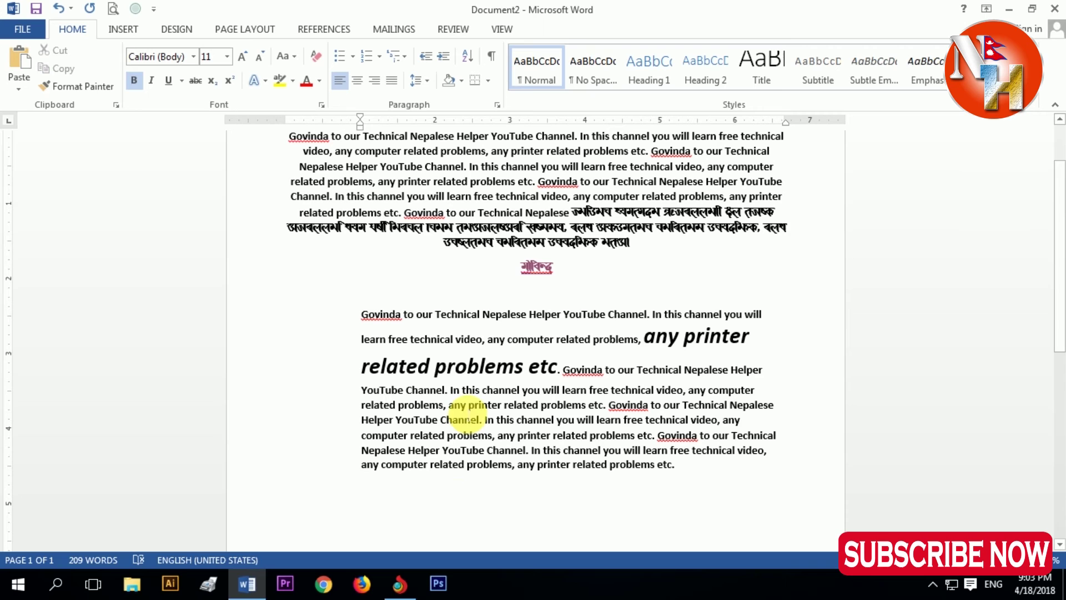
pyautogui.hotkey('ctrl', 'n')
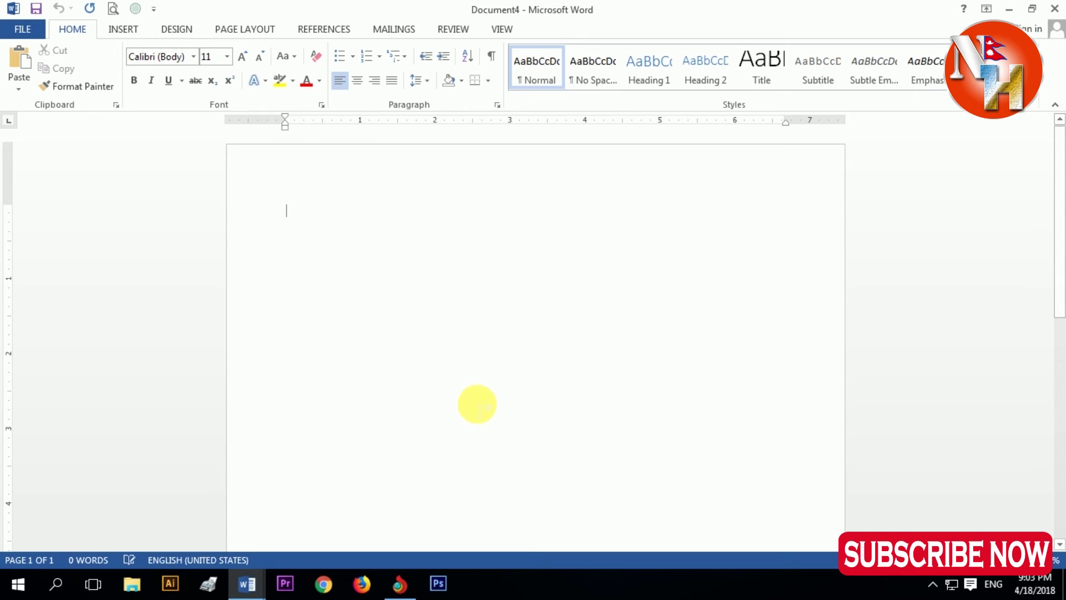
pyautogui.click(1055, 9)
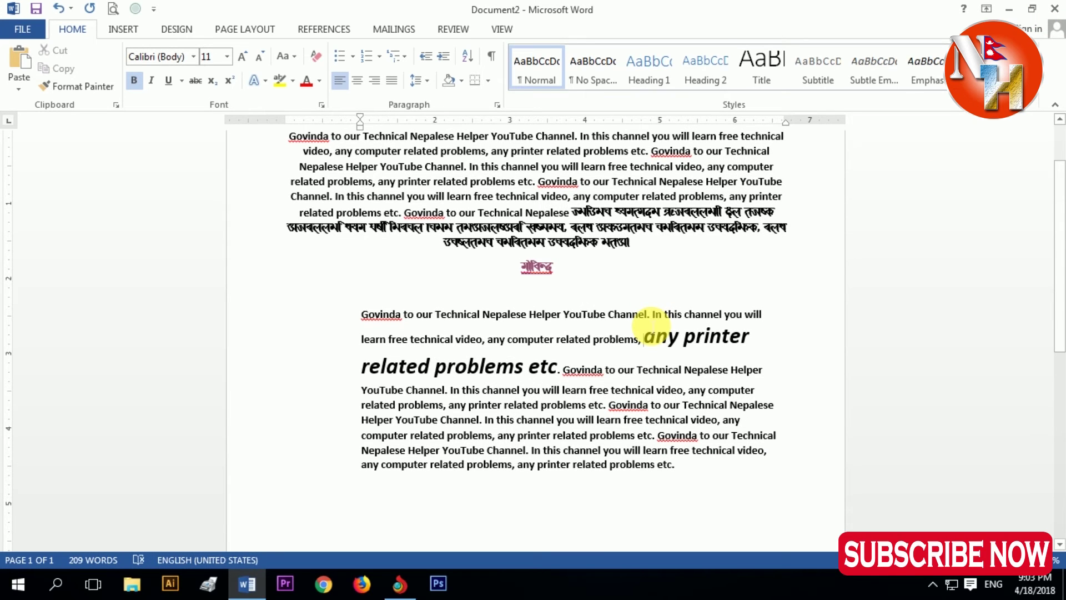
pyautogui.hotkey('ctrl', 'o')
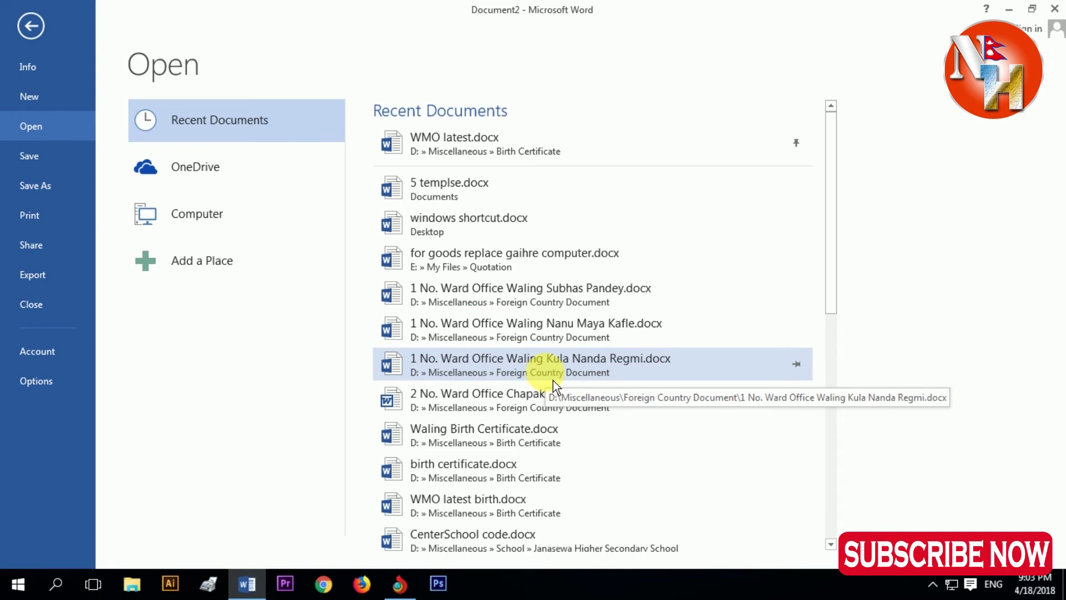
# Open the ward office tax clearance letter from Recent Documents, then close it and return to Document2
pyautogui.click(522, 399)
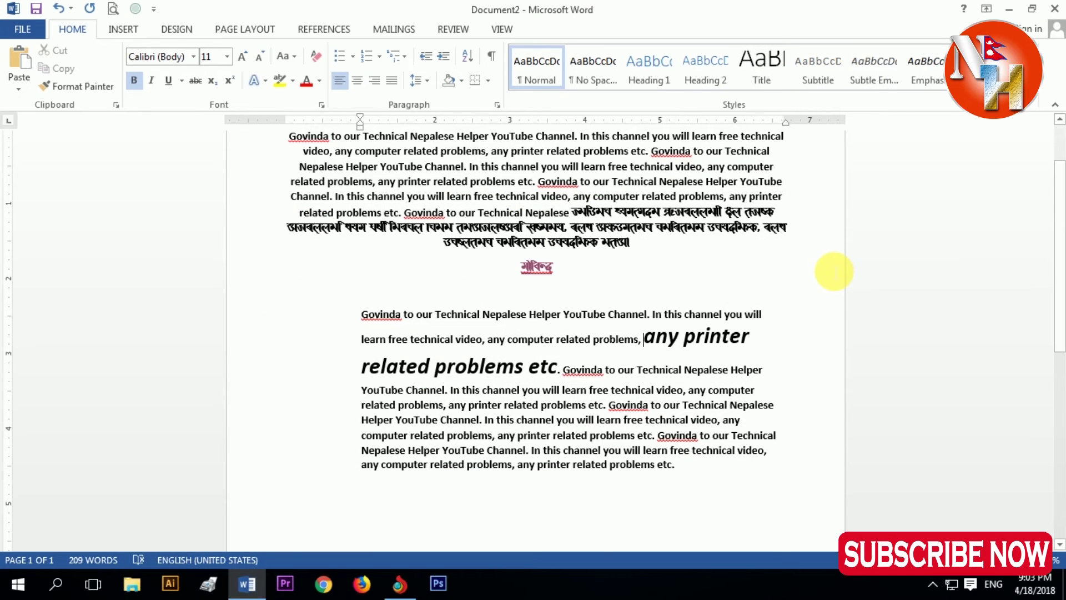
pyautogui.hotkey('ctrl', 'o')
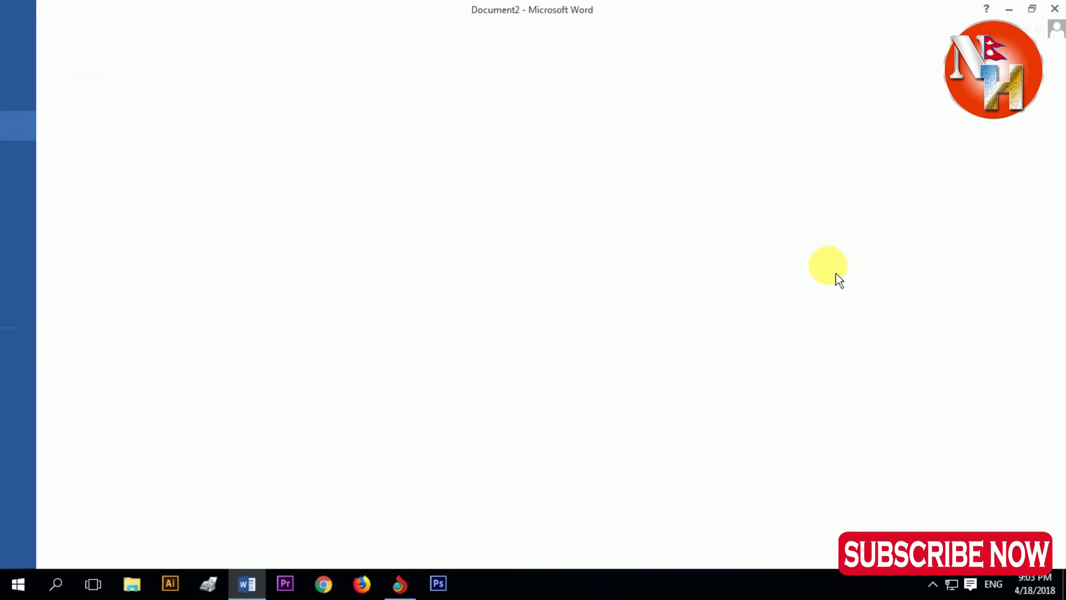
pyautogui.click(1054, 9)
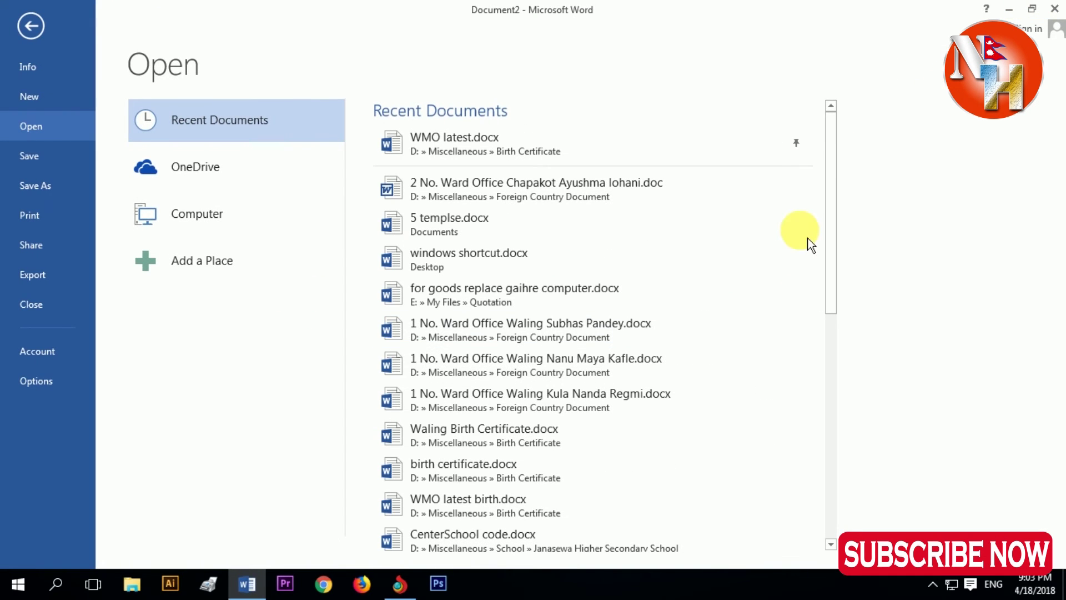
pyautogui.click(608, 322)
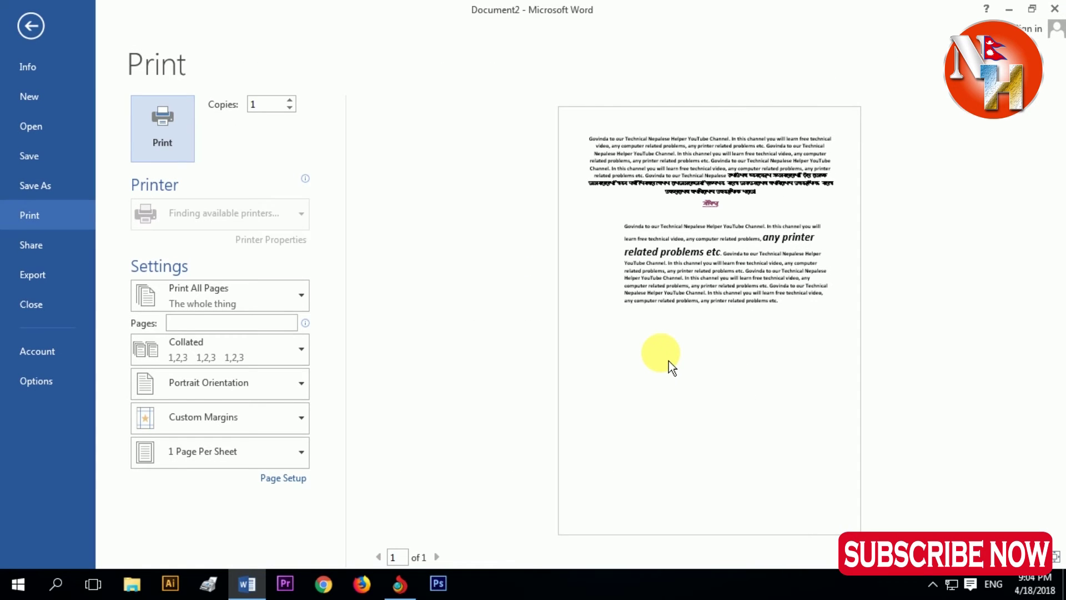
# Check Document2's print settings: 1 copy on the Brother DCP-T300 printer
pyautogui.click(668, 361)
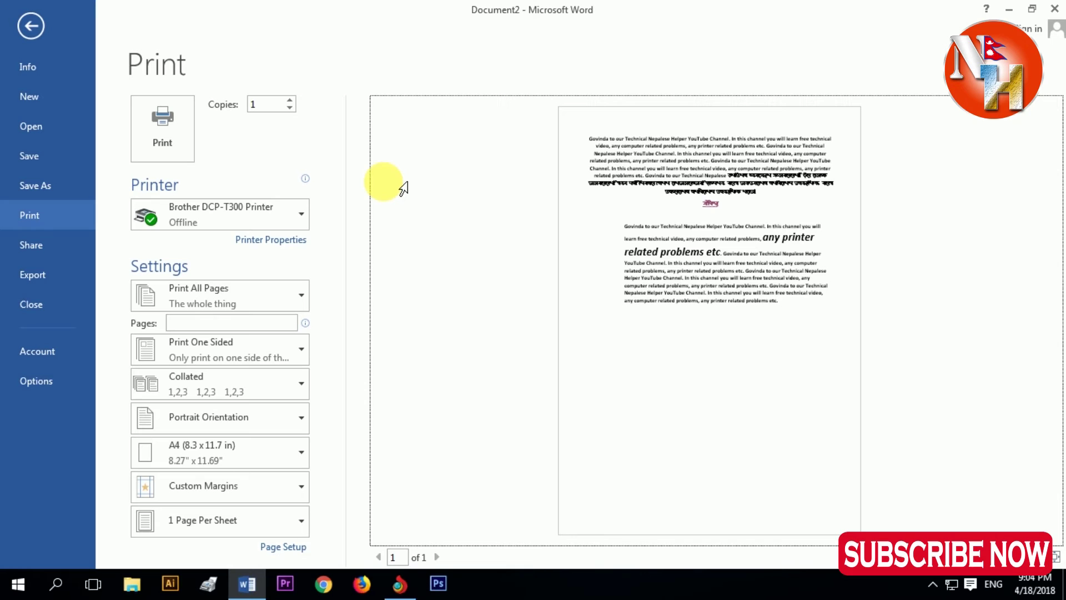
pyautogui.click(252, 104)
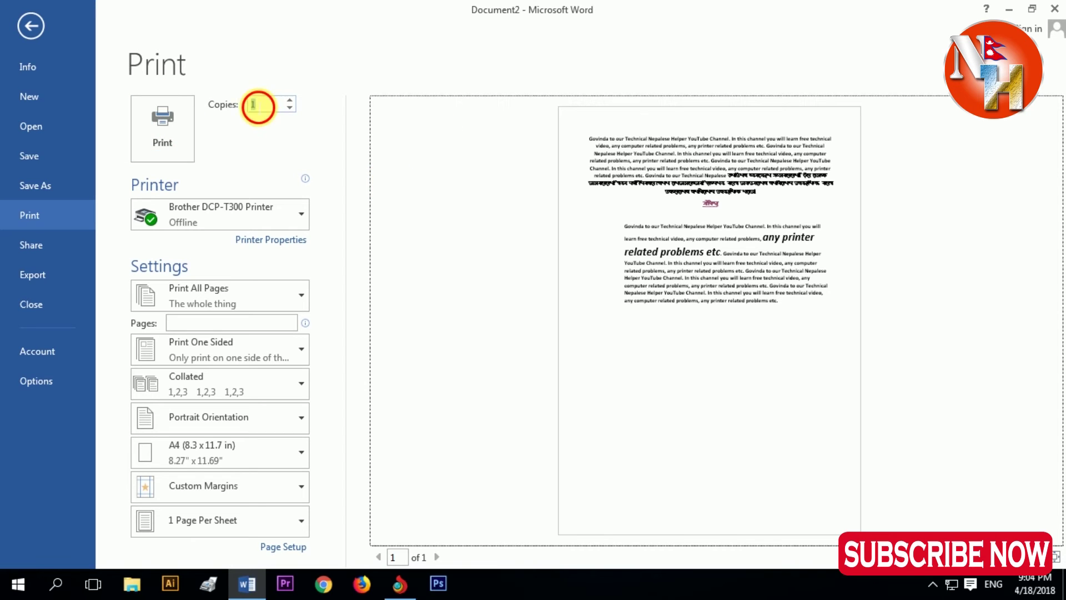
pyautogui.click(265, 215)
pyautogui.click(266, 215)
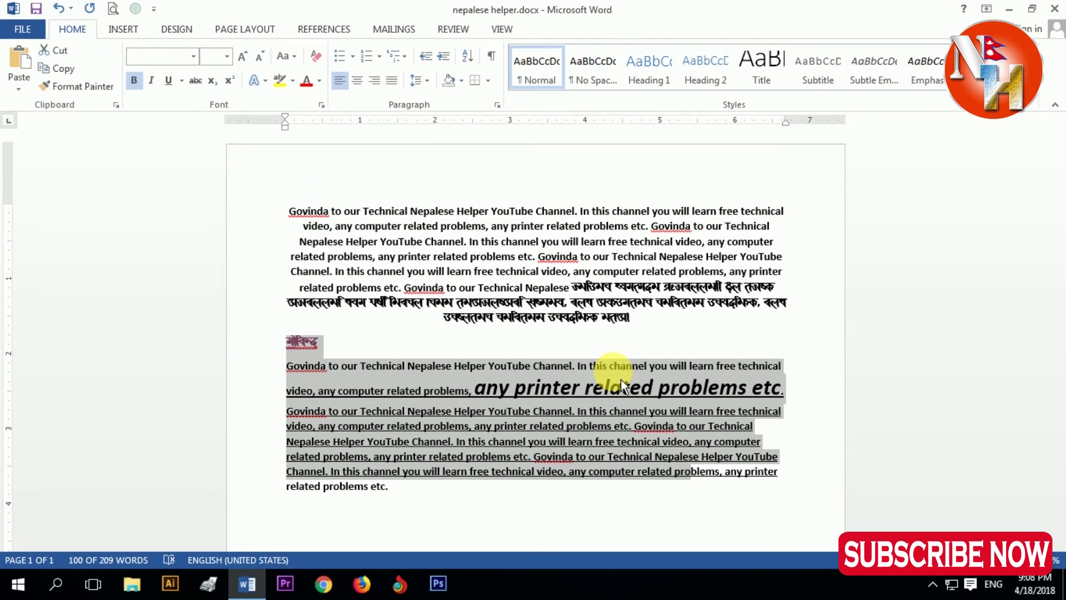
# Save the document and give the first paragraph a deeper hanging indent with Ctrl+T twice
pyautogui.hotkey('ctrl', 's')
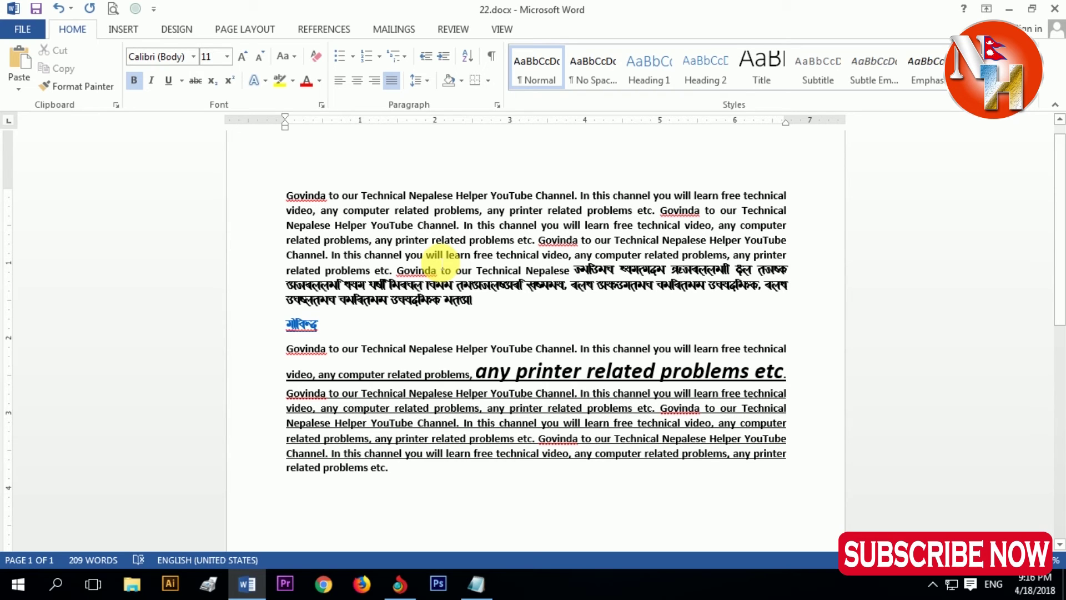
pyautogui.click(587, 211)
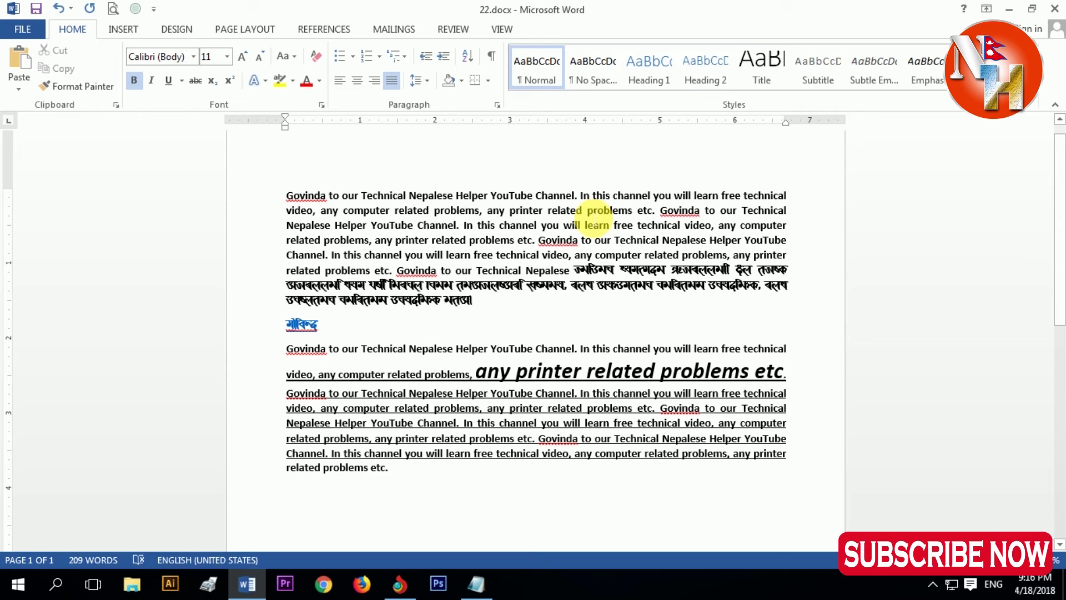
pyautogui.hotkey('ctrl', 't')
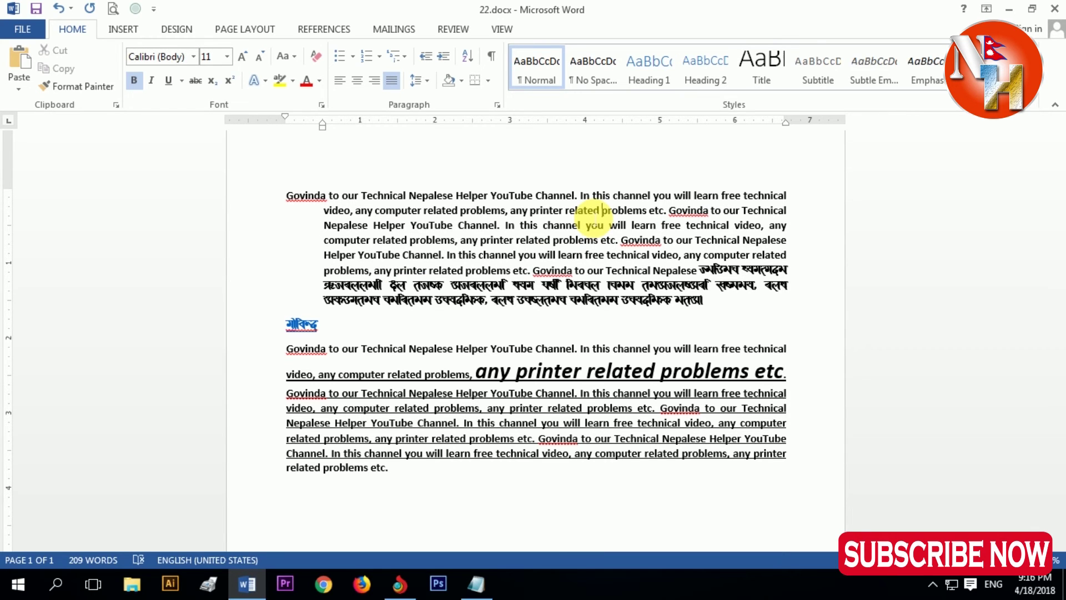
pyautogui.hotkey('ctrl', 't')
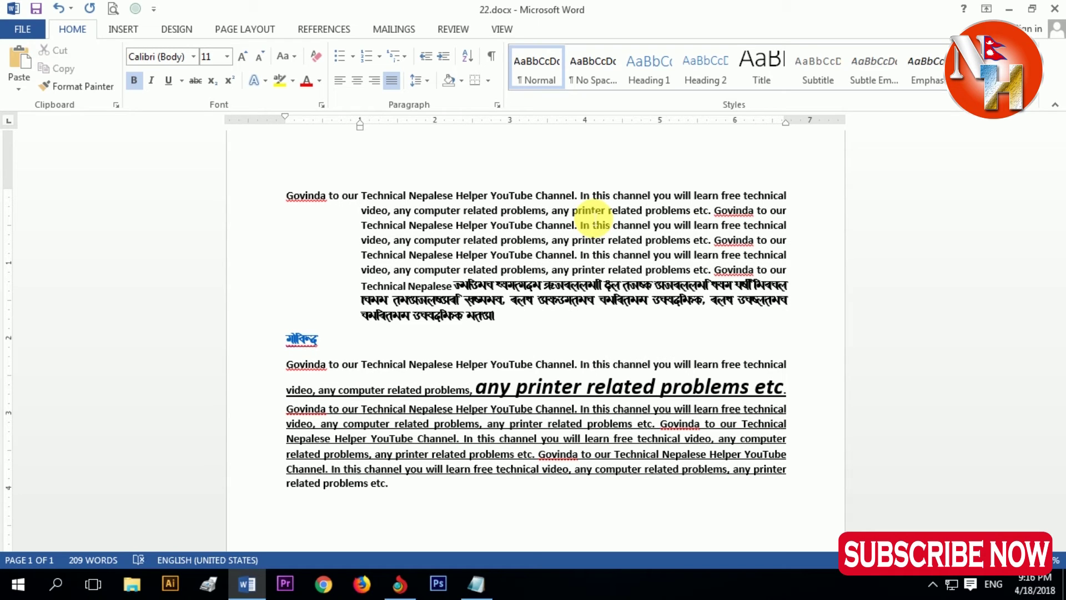
# Underline the phrase 'problems, any printer related problems' in the first paragraph
pyautogui.moveTo(501, 210); pyautogui.dragTo(691, 211)
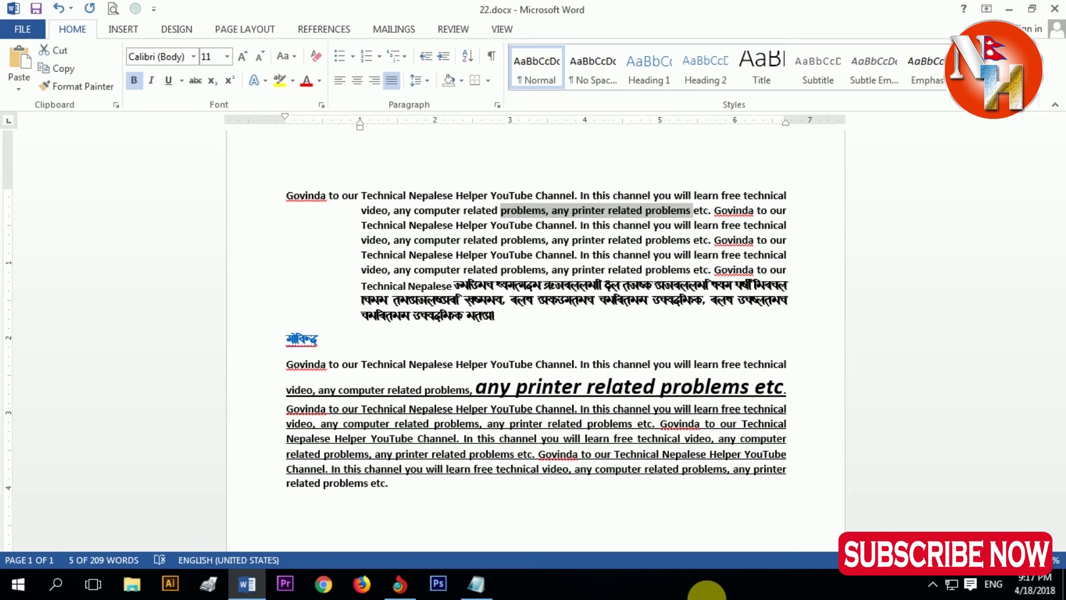
pyautogui.hotkey('ctrl', 'u')
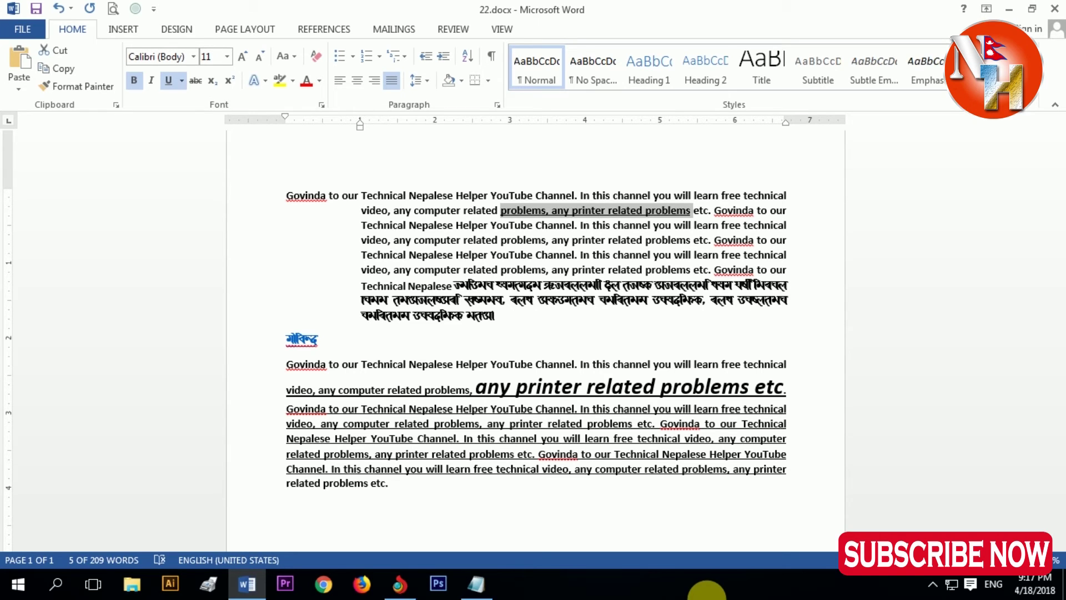
pyautogui.hotkey('ctrl', 'u')
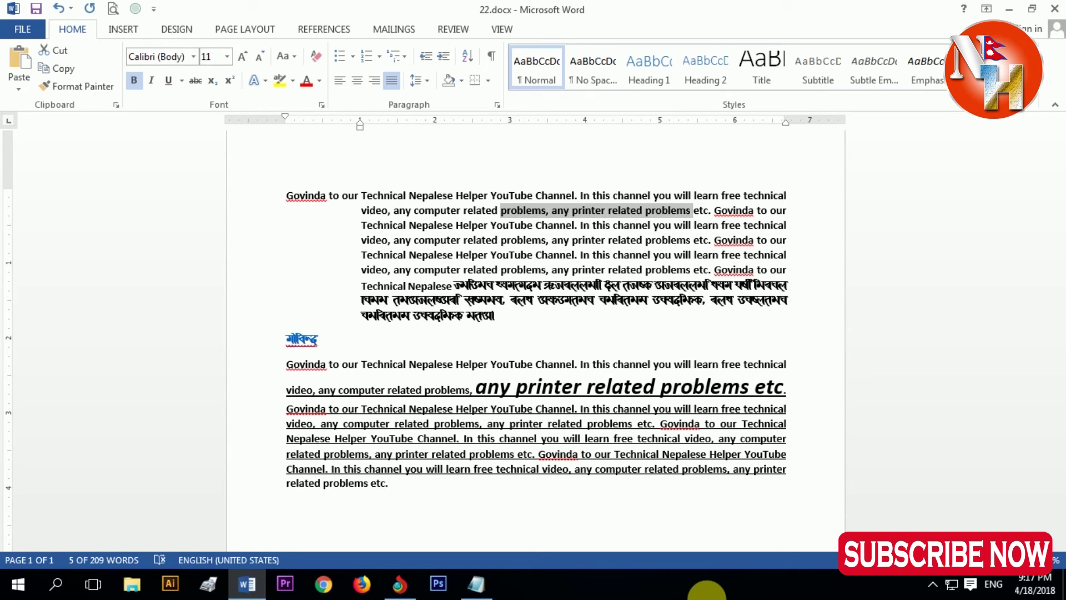
pyautogui.hotkey('ctrl', 'u')
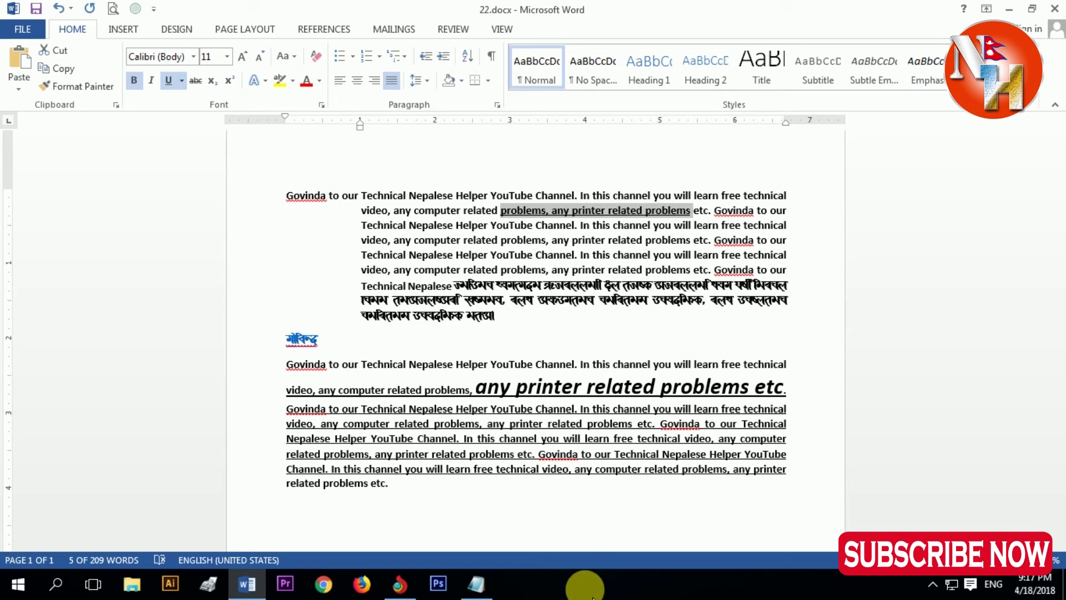
pyautogui.click(590, 364)
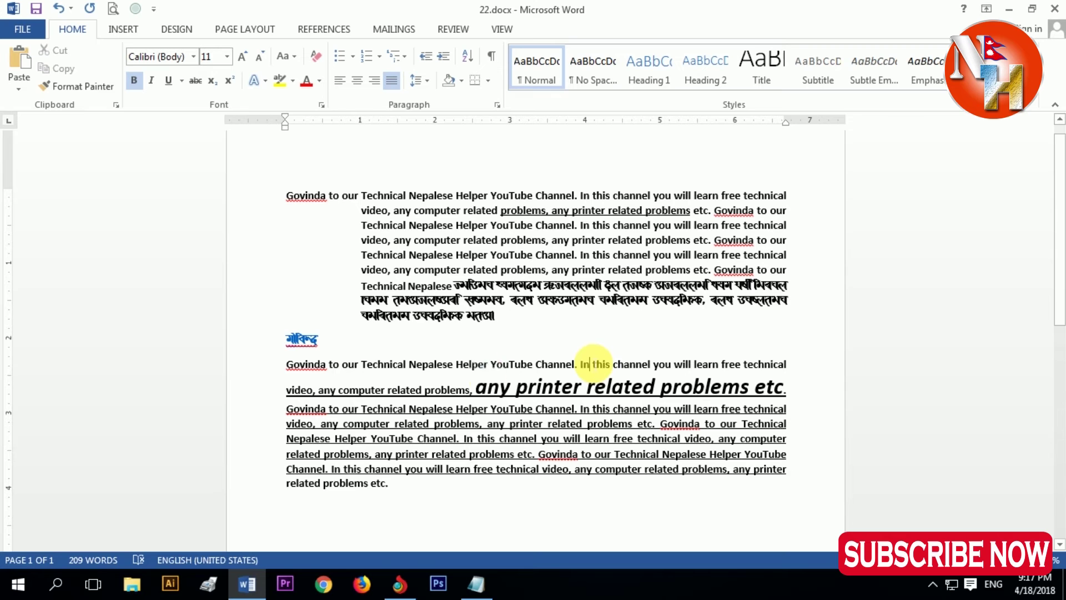
# Start a new empty paragraph after the last paragraph
pyautogui.click(423, 501)
pyautogui.press('Return')
pyautogui.scroll(-1, 392, 521)
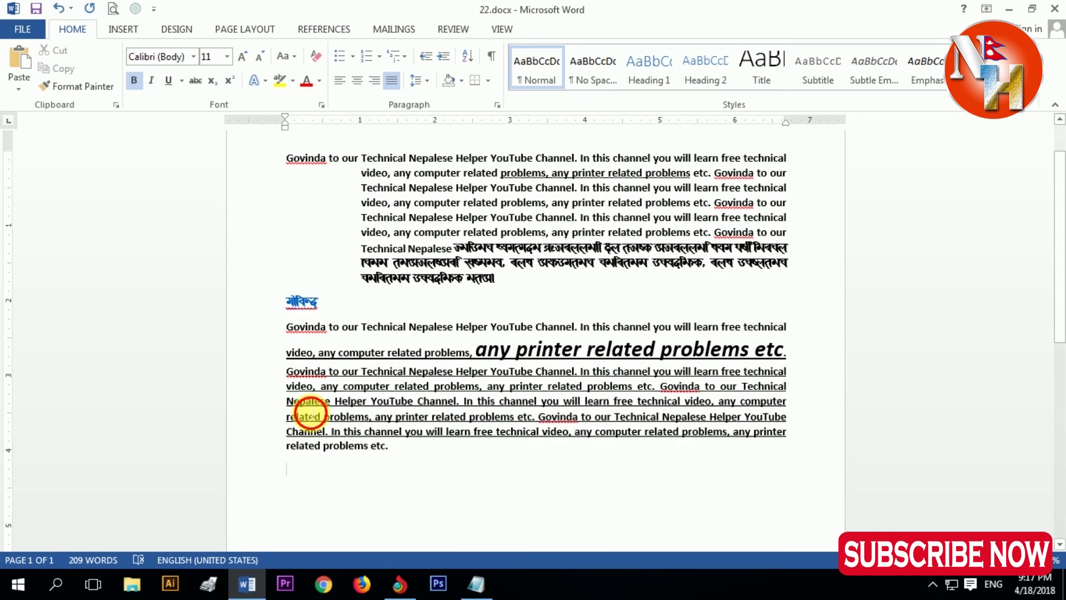
# Paste a copy of the sample paragraph block onto the empty last line of the document
pyautogui.moveTo(309, 414); pyautogui.dragTo(288, 333)
pyautogui.hotkey('ctrl', 'c')
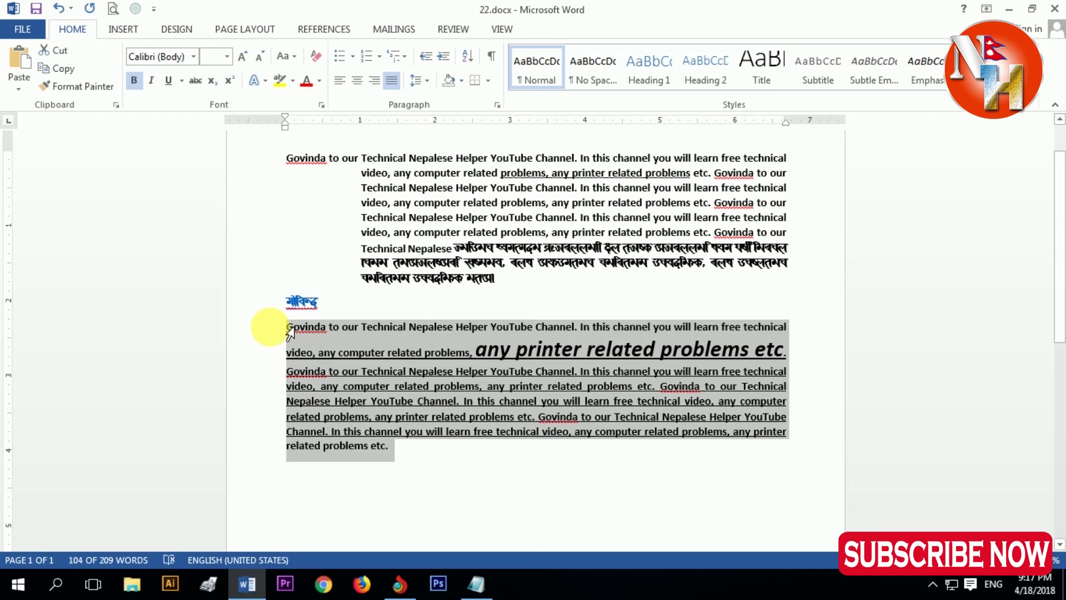
pyautogui.click(405, 491)
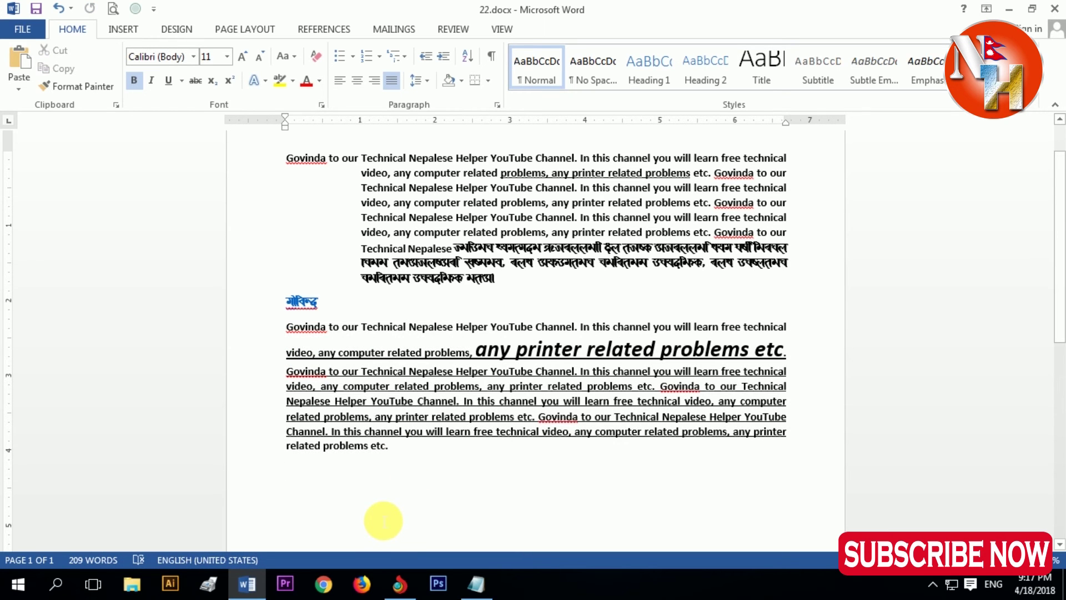
pyautogui.hotkey('ctrl', 'v')
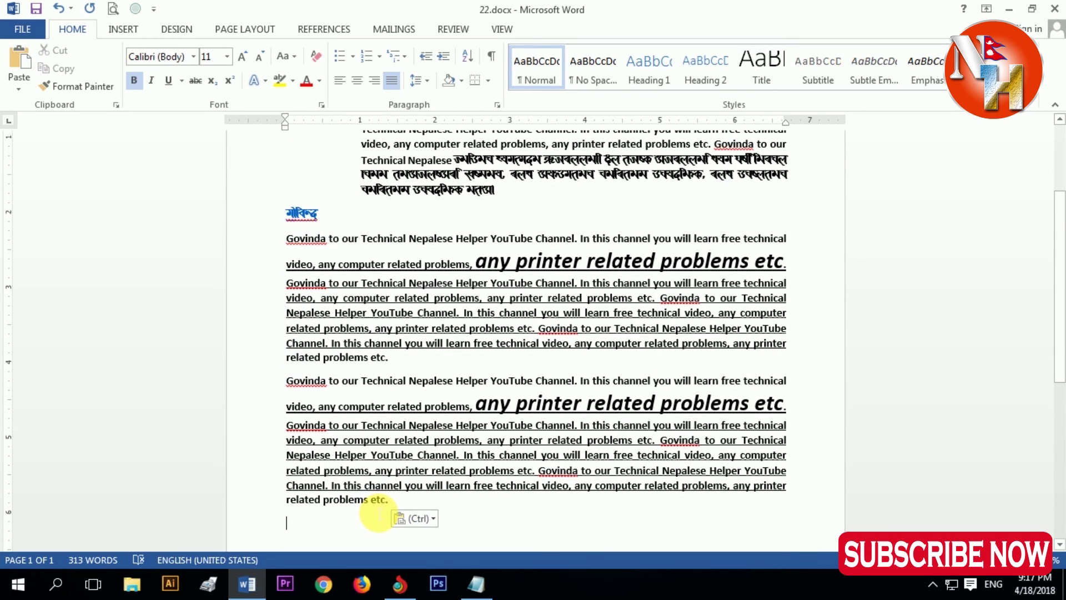
pyautogui.scroll(-2, 378, 513)
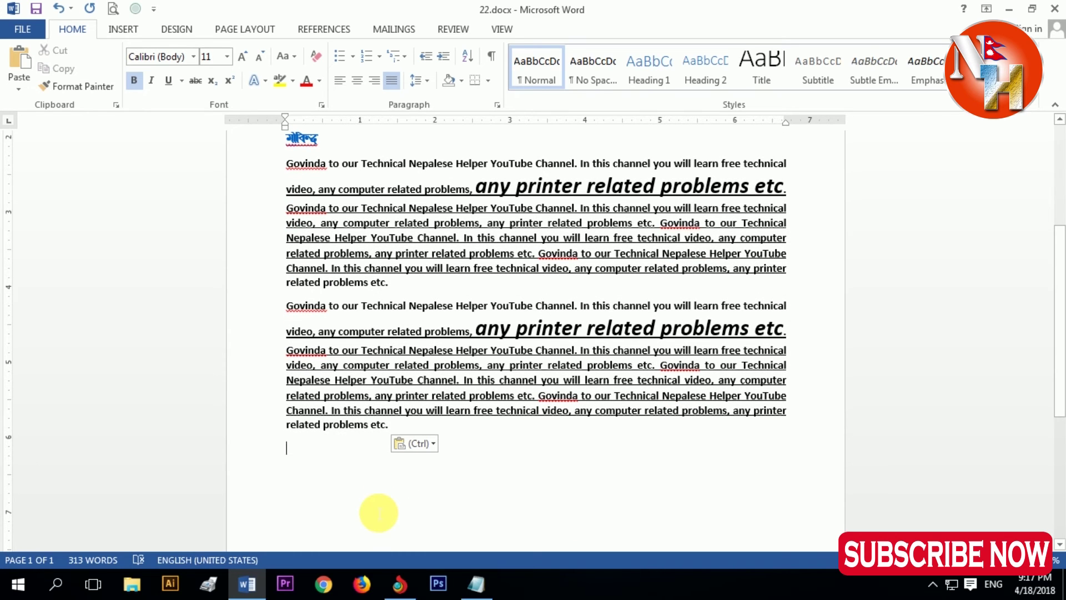
pyautogui.click(476, 584)
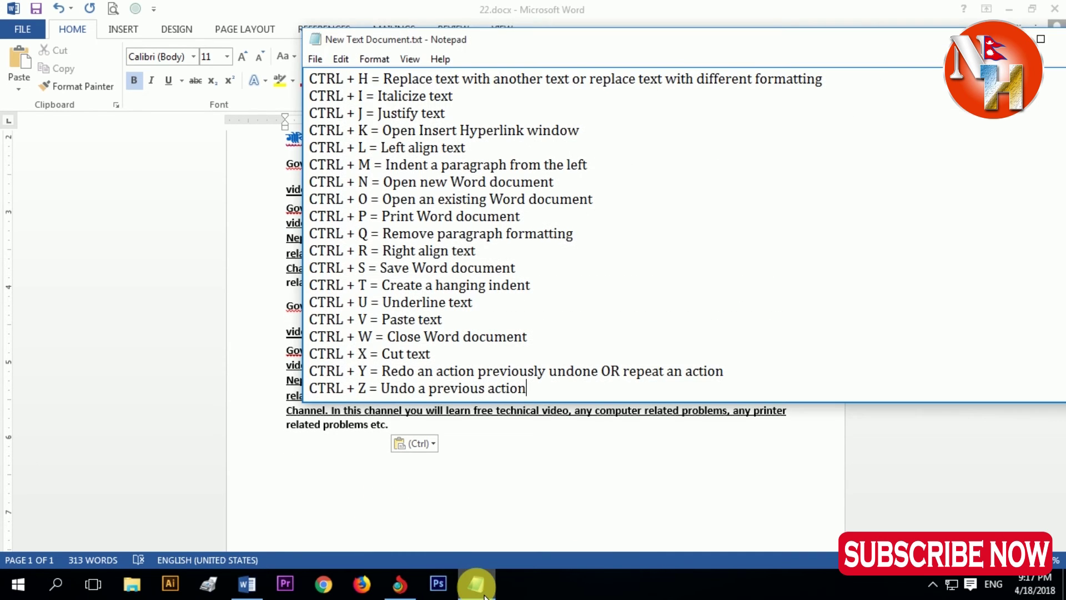
pyautogui.click(477, 531)
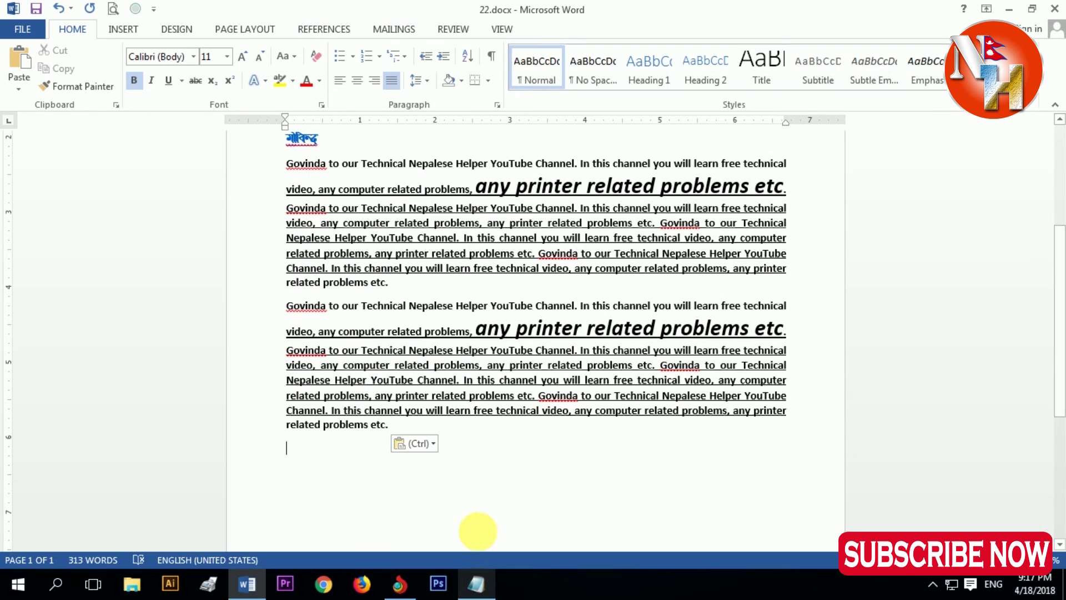
pyautogui.press('Return')
pyautogui.press('Return')
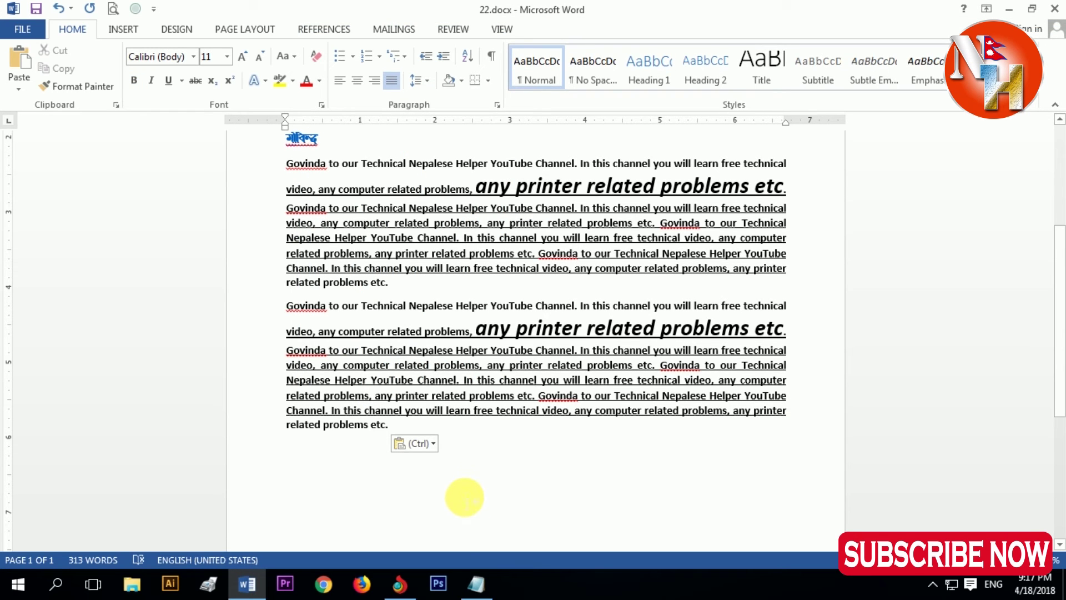
pyautogui.hotkey('alt', 'F4')
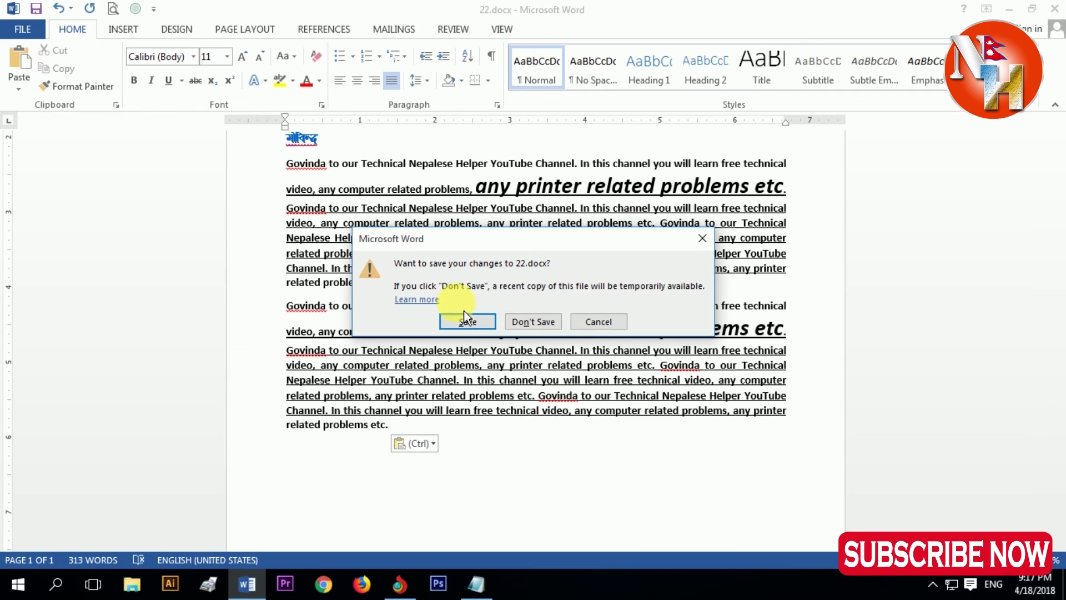
pyautogui.click(615, 328)
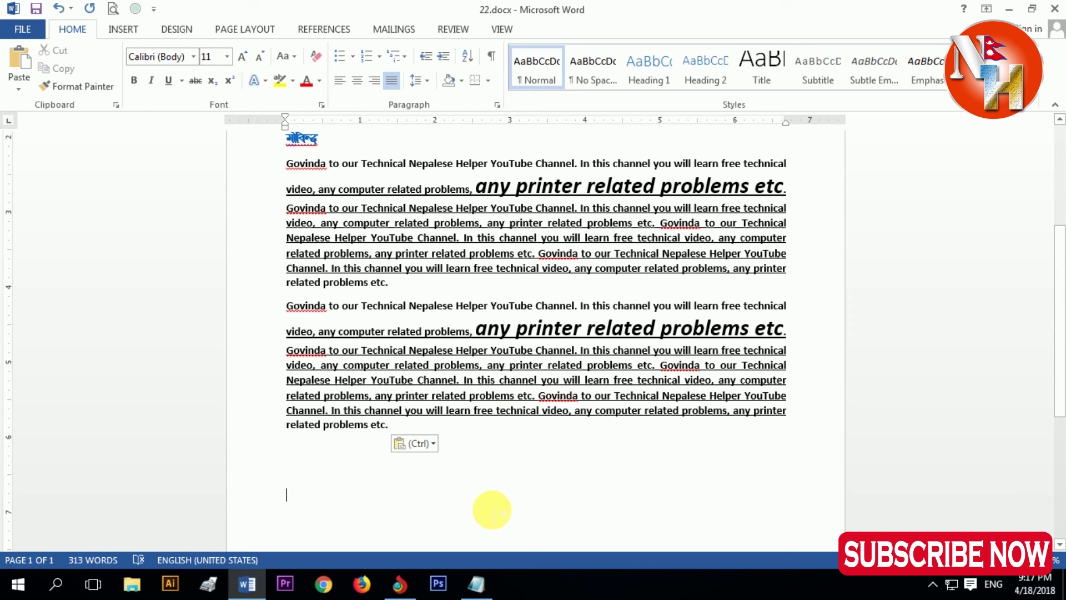
# Select the opening line of the pasted copy and cut it out
pyautogui.click(479, 584)
pyautogui.click(485, 586)
pyautogui.scroll(3, 313, 369)
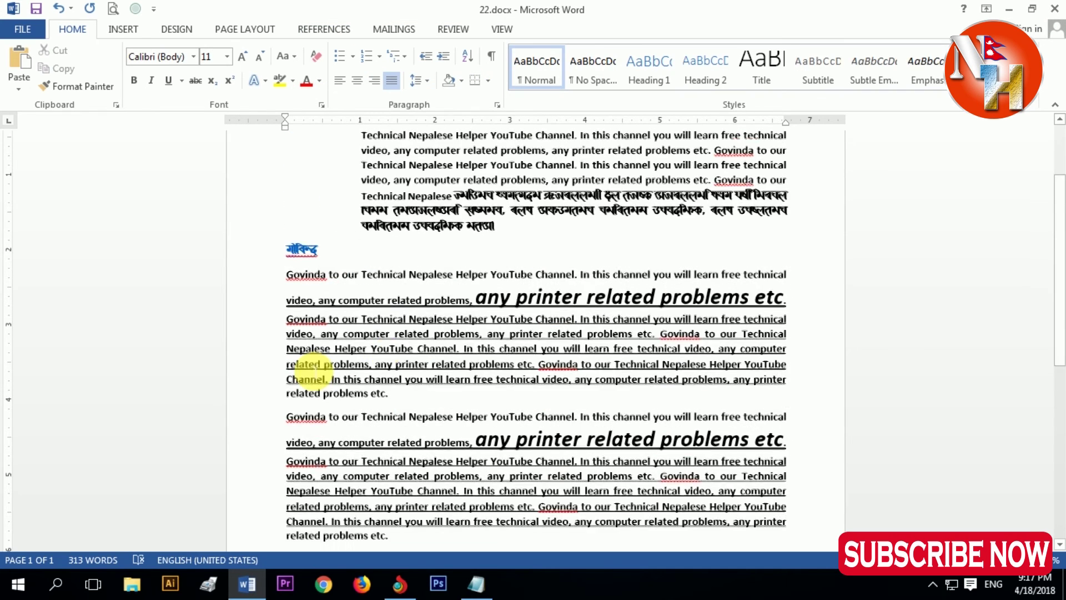
pyautogui.moveTo(292, 419); pyautogui.dragTo(791, 423)
pyautogui.hotkey('ctrl', 'c')
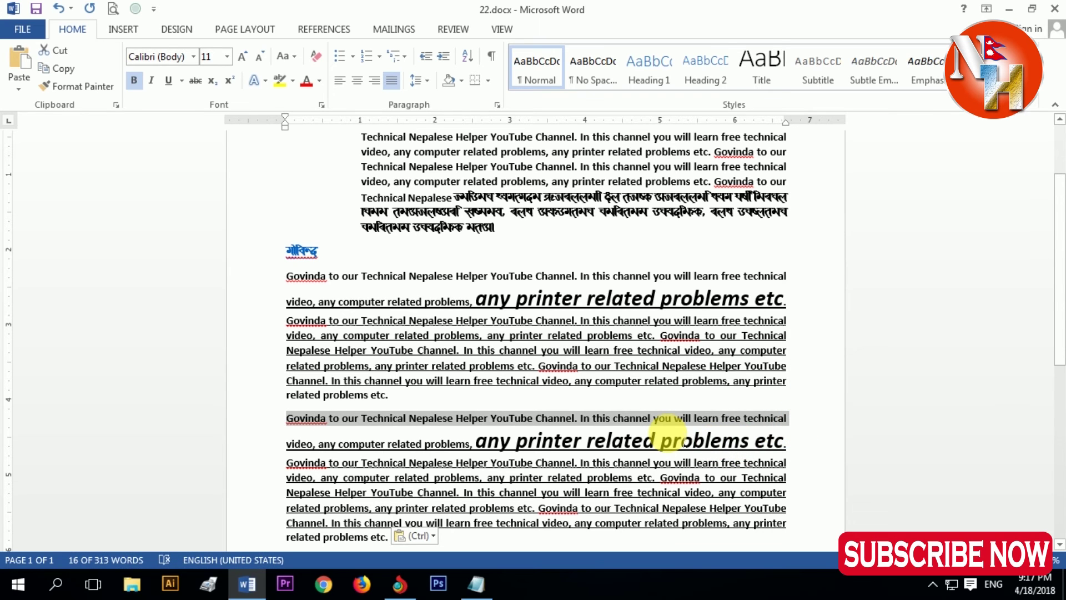
pyautogui.press('Delete')
# Paste the cut line onto the empty line at the document's end
pyautogui.scroll(-3, 402, 347)
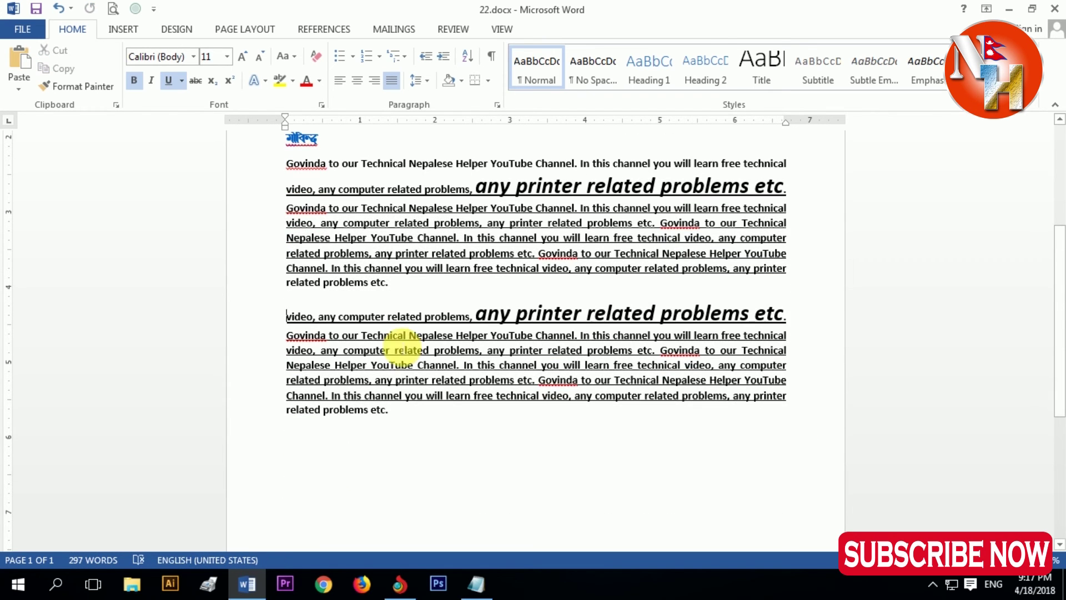
pyautogui.click(320, 465)
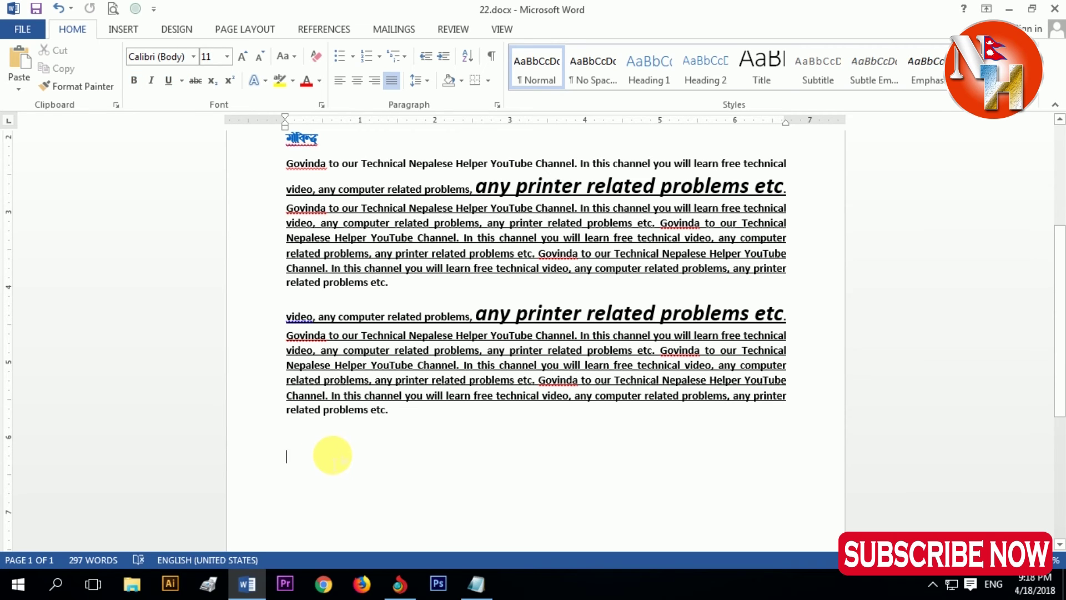
pyautogui.hotkey('ctrl', 'v')
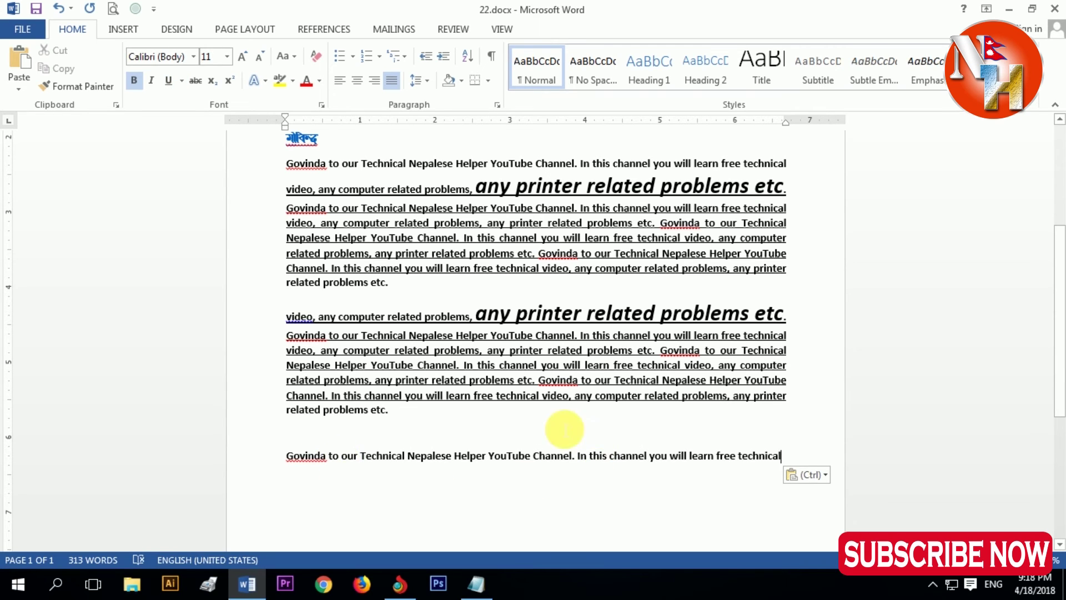
pyautogui.click(344, 311)
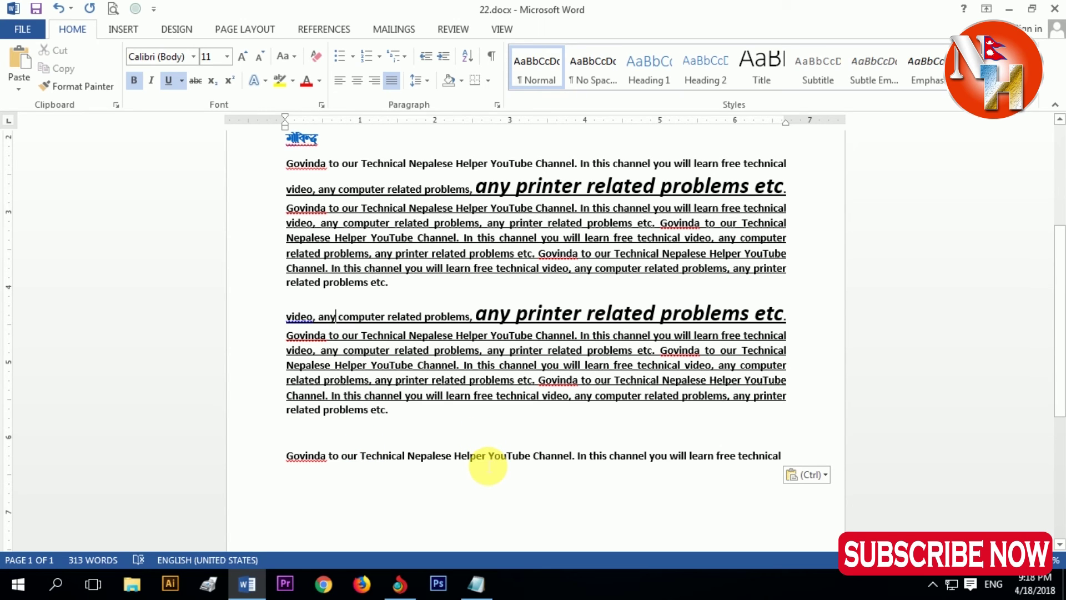
pyautogui.click(291, 441)
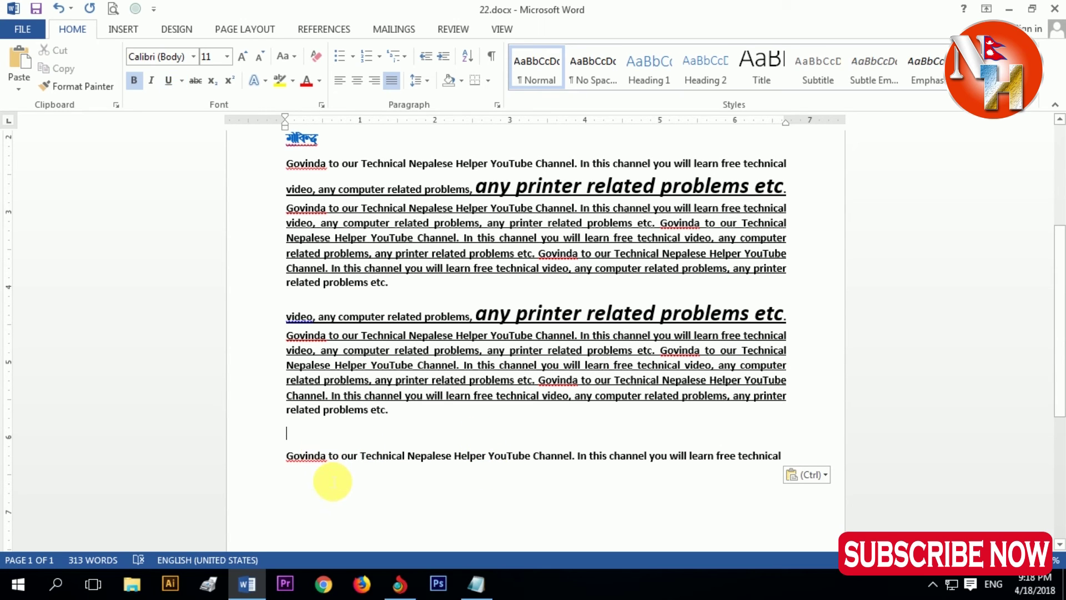
pyautogui.press('ctrl')
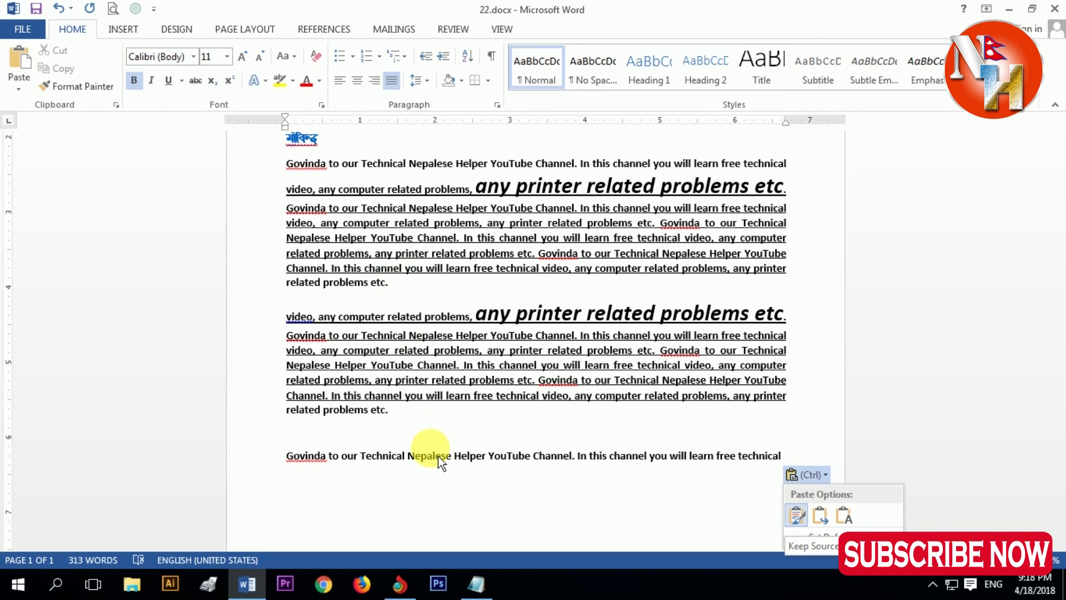
pyautogui.click(453, 432)
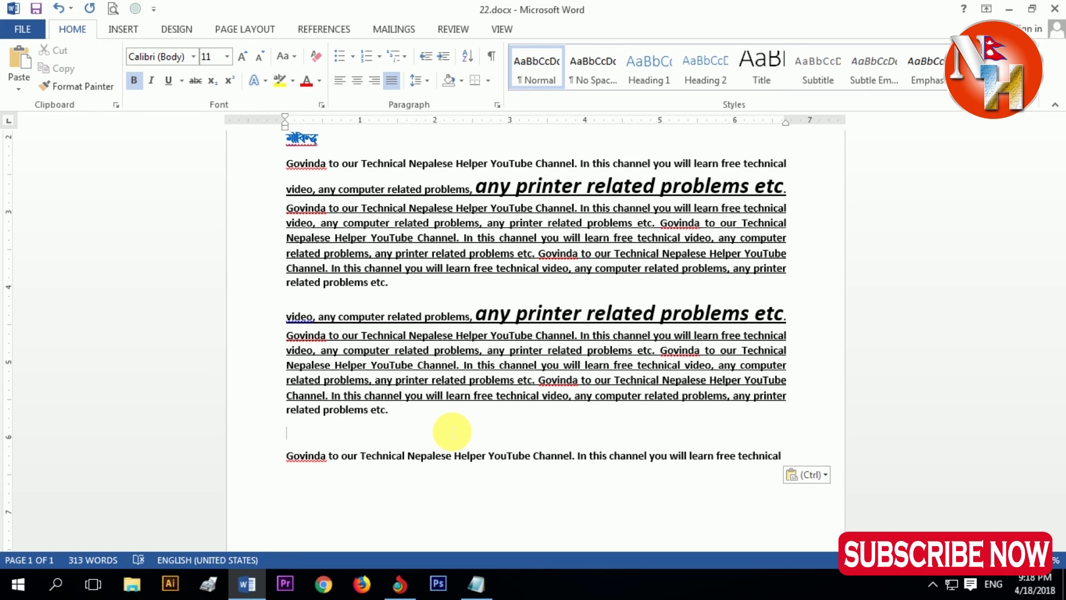
# Undo the move to restore the opening line, then cut and paste it again at the end
pyautogui.hotkey('ctrl', 'z')
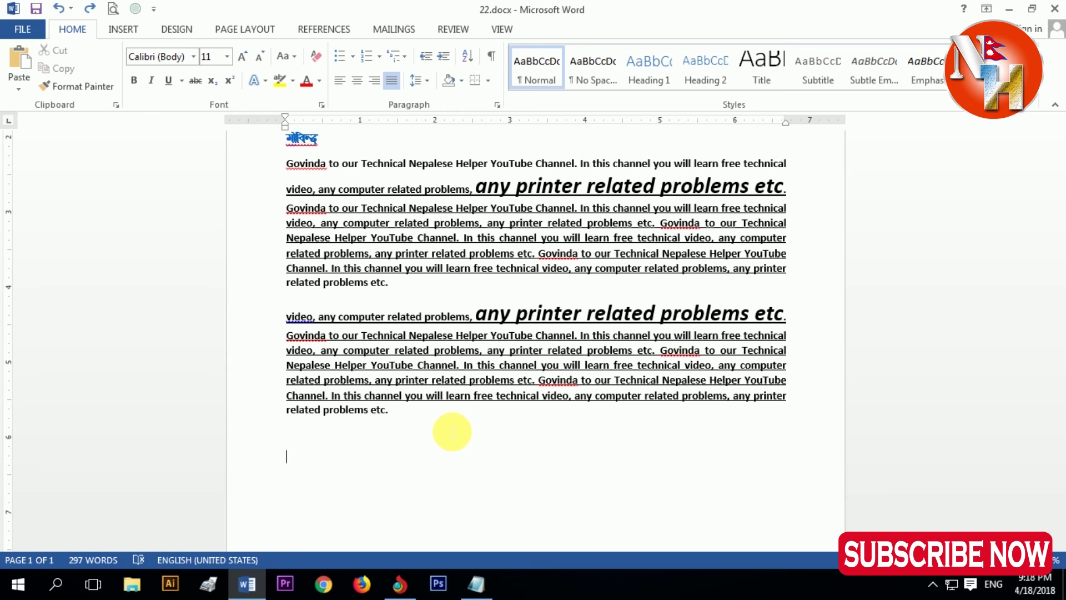
pyautogui.hotkey('ctrl', 'y')
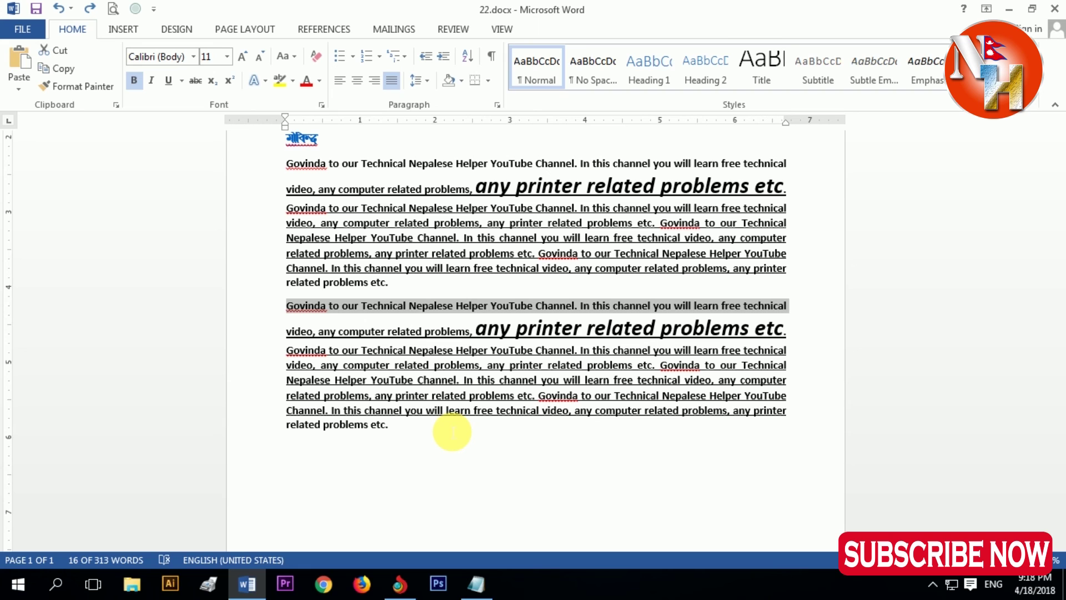
pyautogui.hotkey('ctrl', 'x')
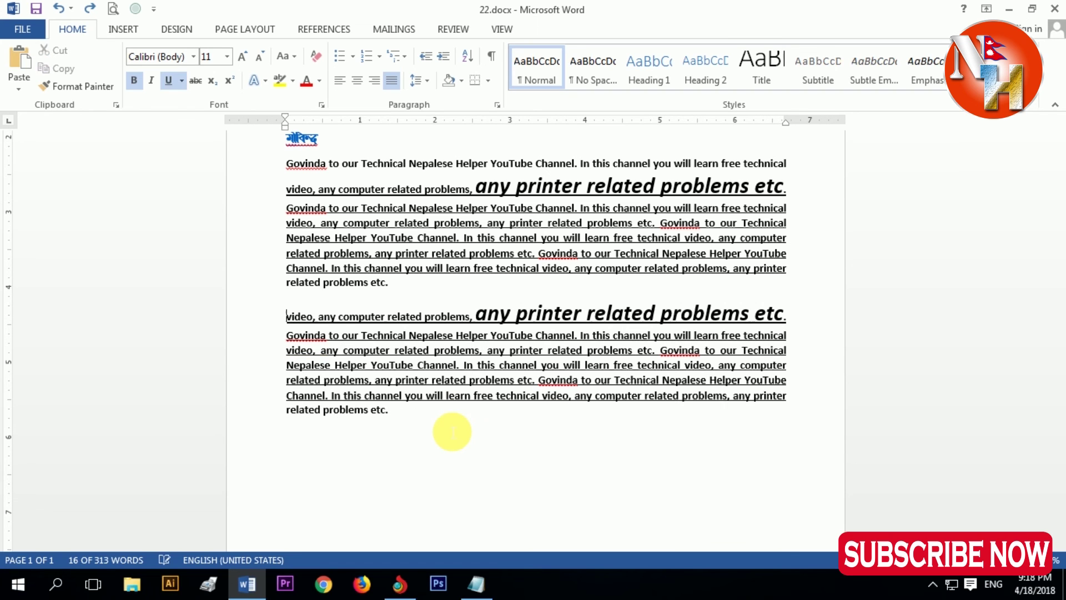
pyautogui.click(452, 432)
pyautogui.hotkey('ctrl', 'v')
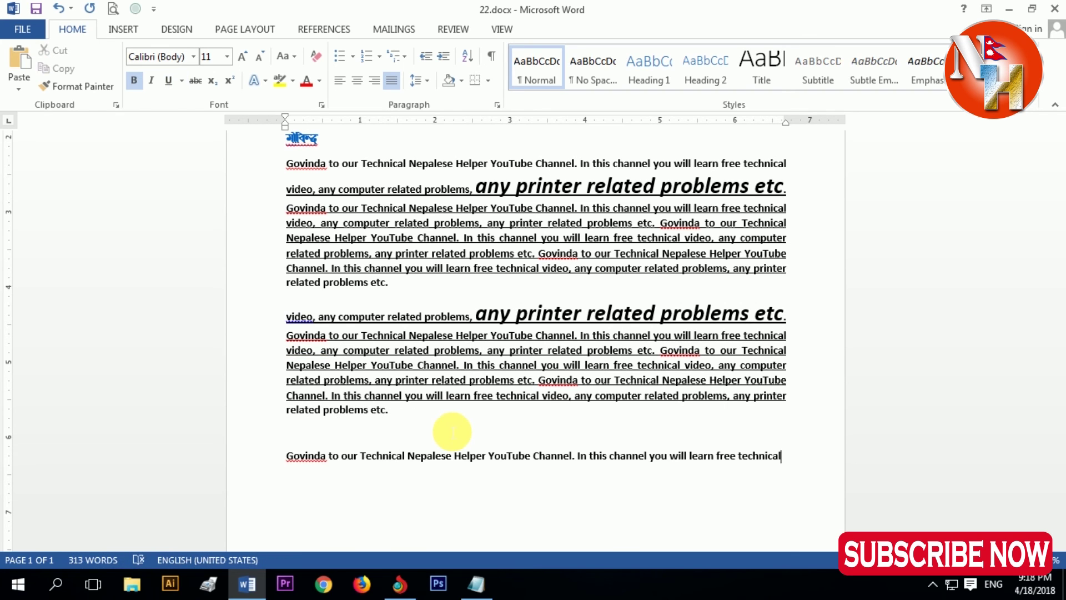